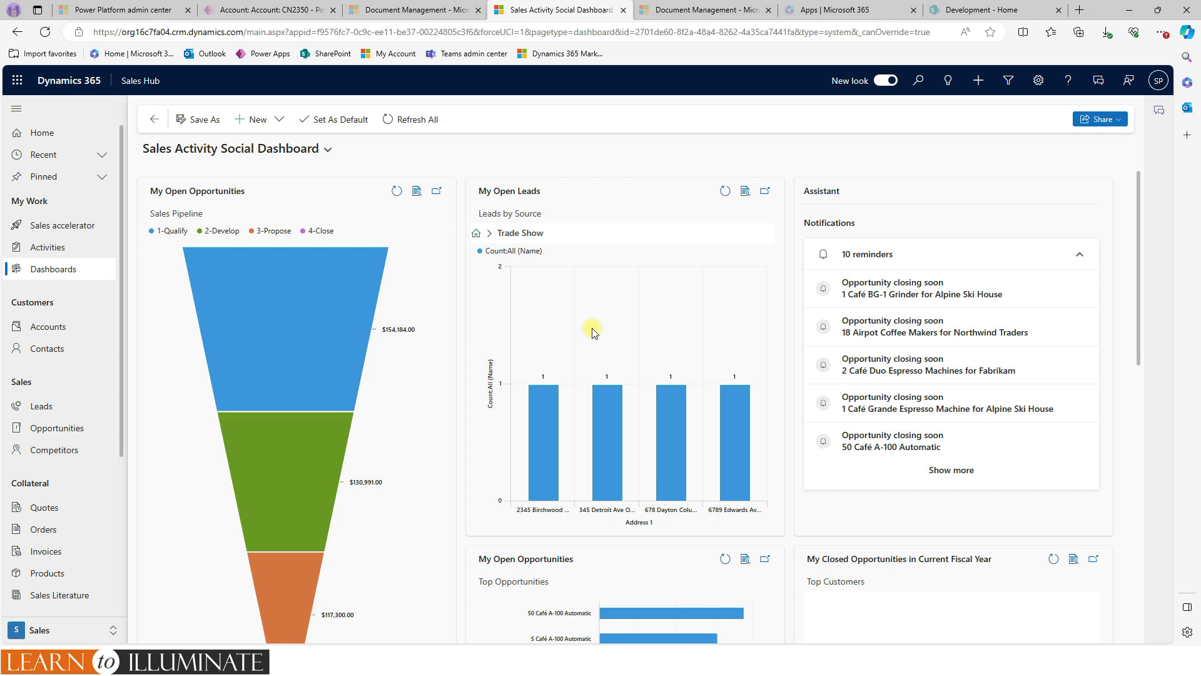
Step: Examine the Sales Activity Social Dashboard's charts, its My Activities list and the system views available for that list
scroll(445, 419, down, 10)
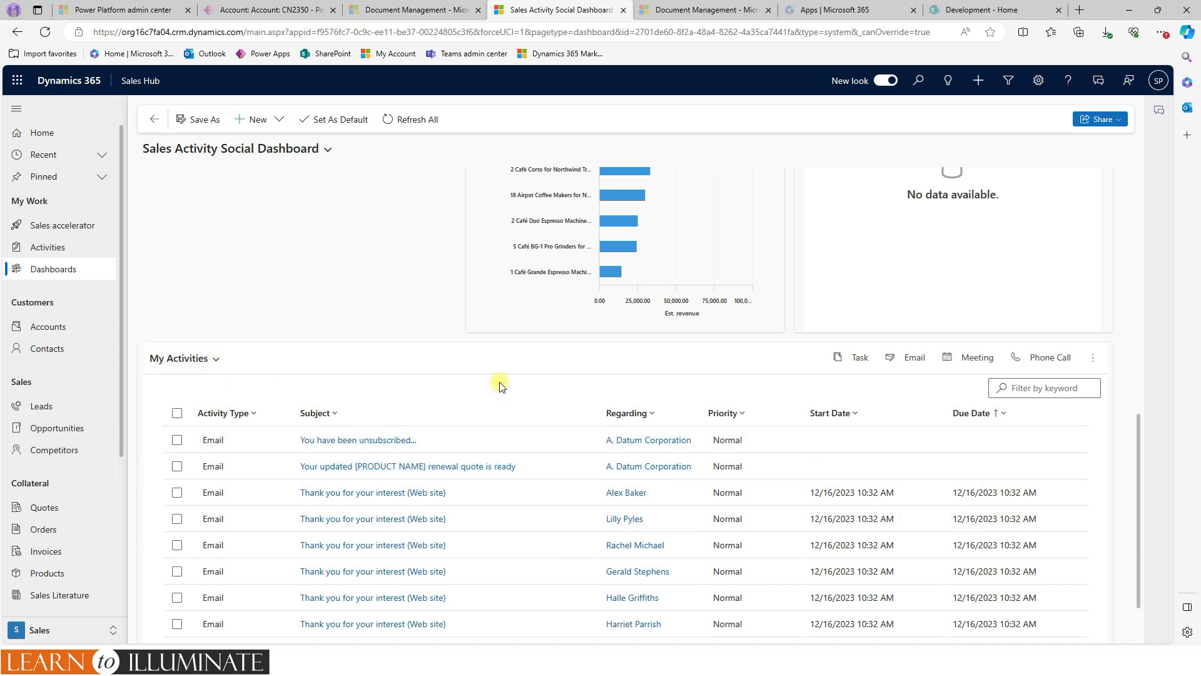
click(217, 359)
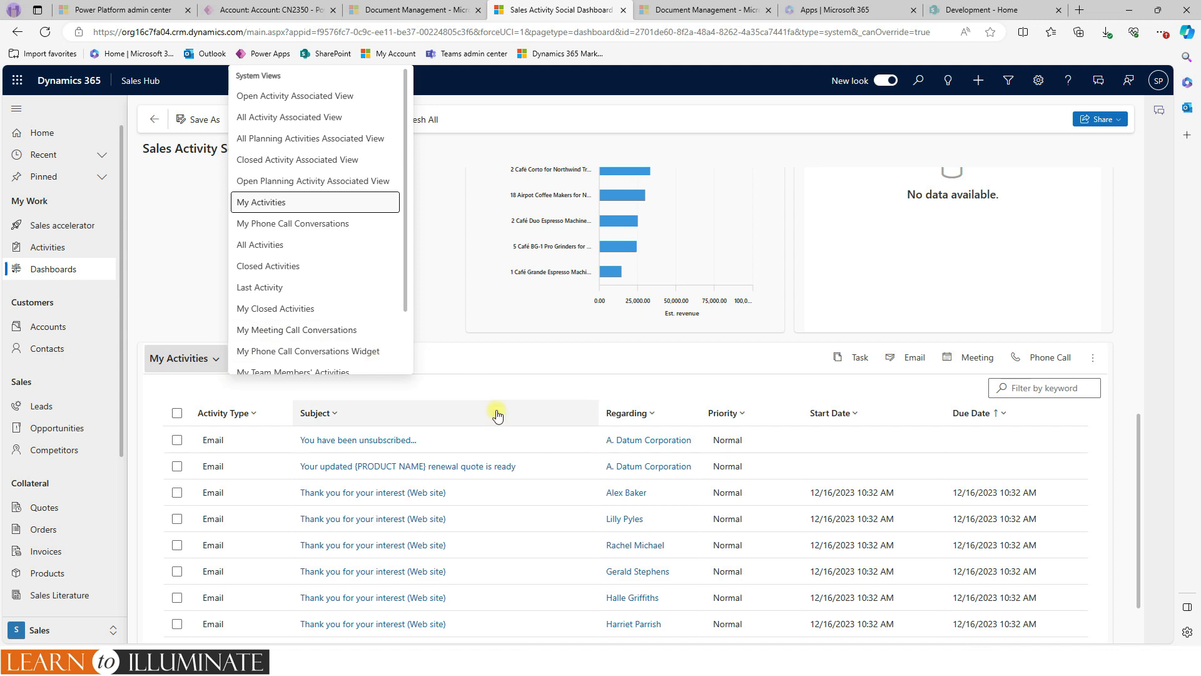
scroll(467, 353, up, 4)
scroll(447, 461, down, 5)
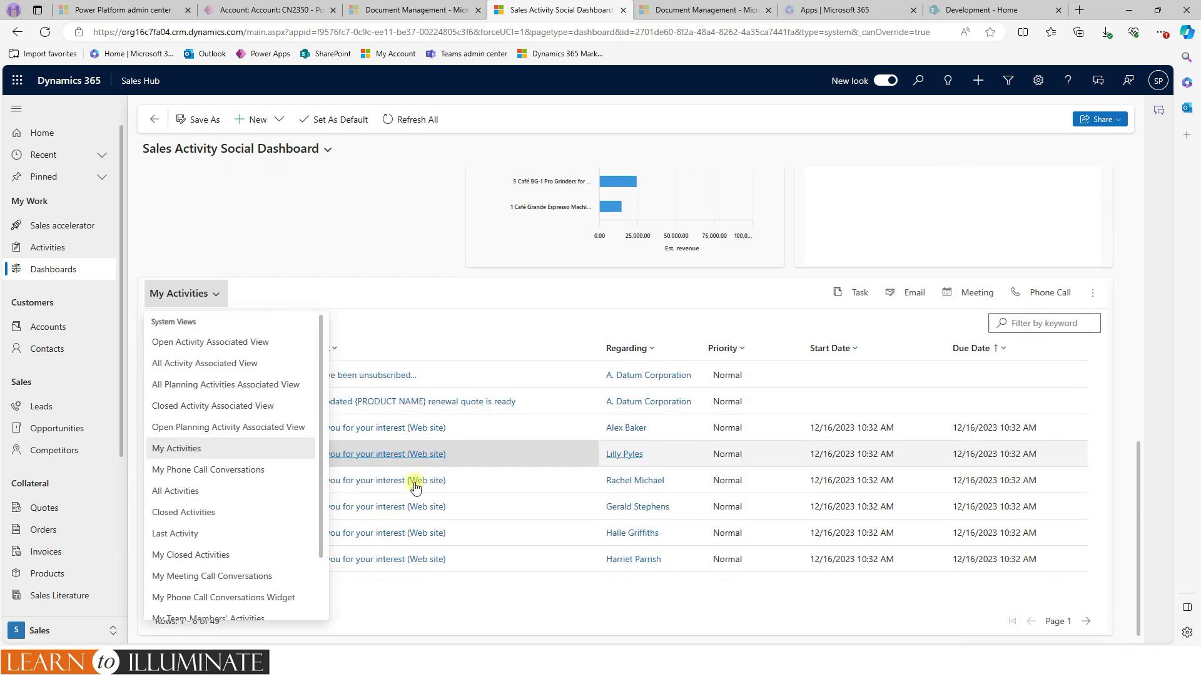
click(460, 306)
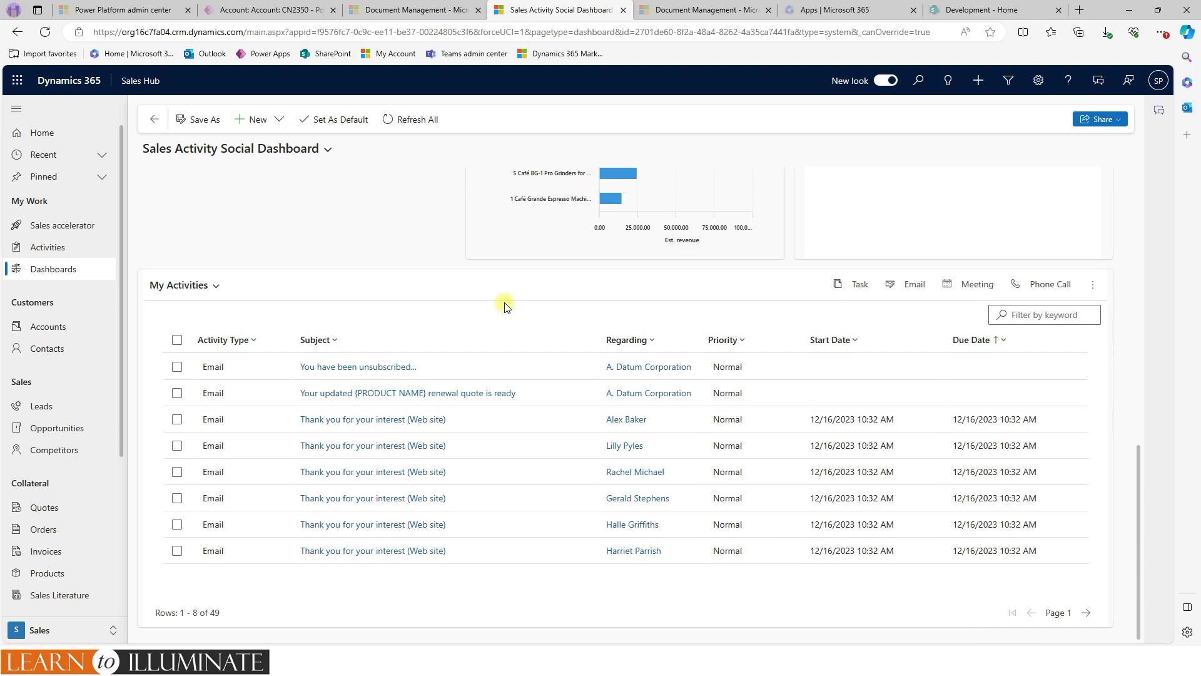
scroll(507, 305, up, 5)
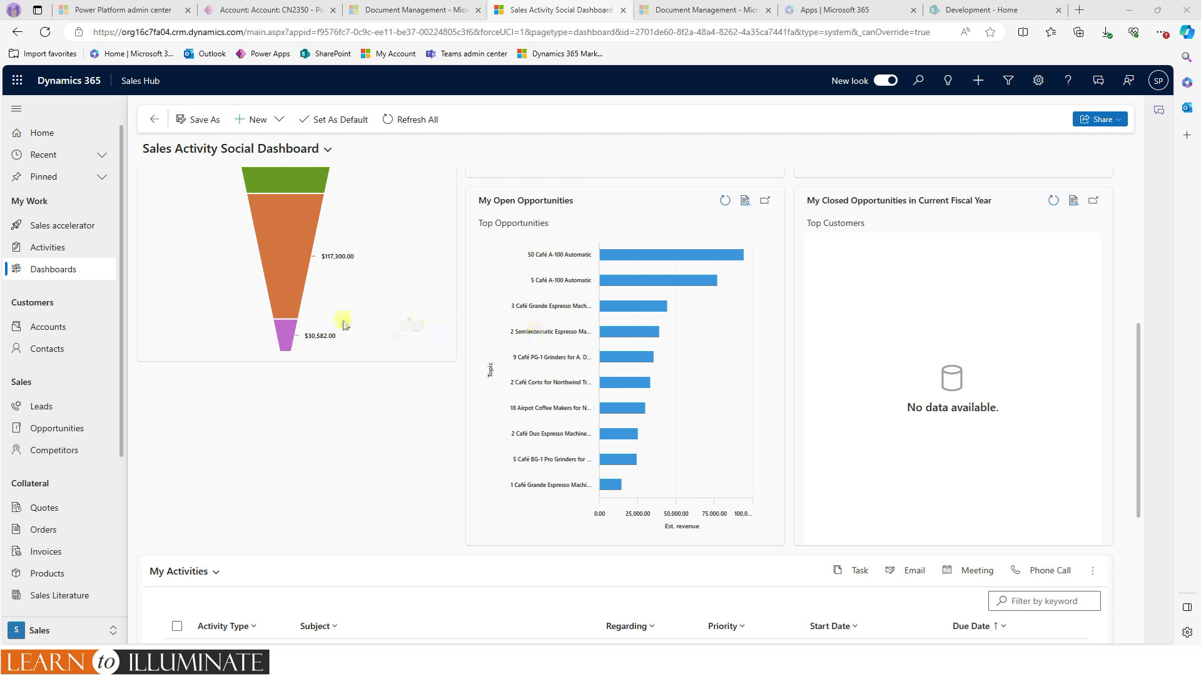
scroll(214, 276, up, 5)
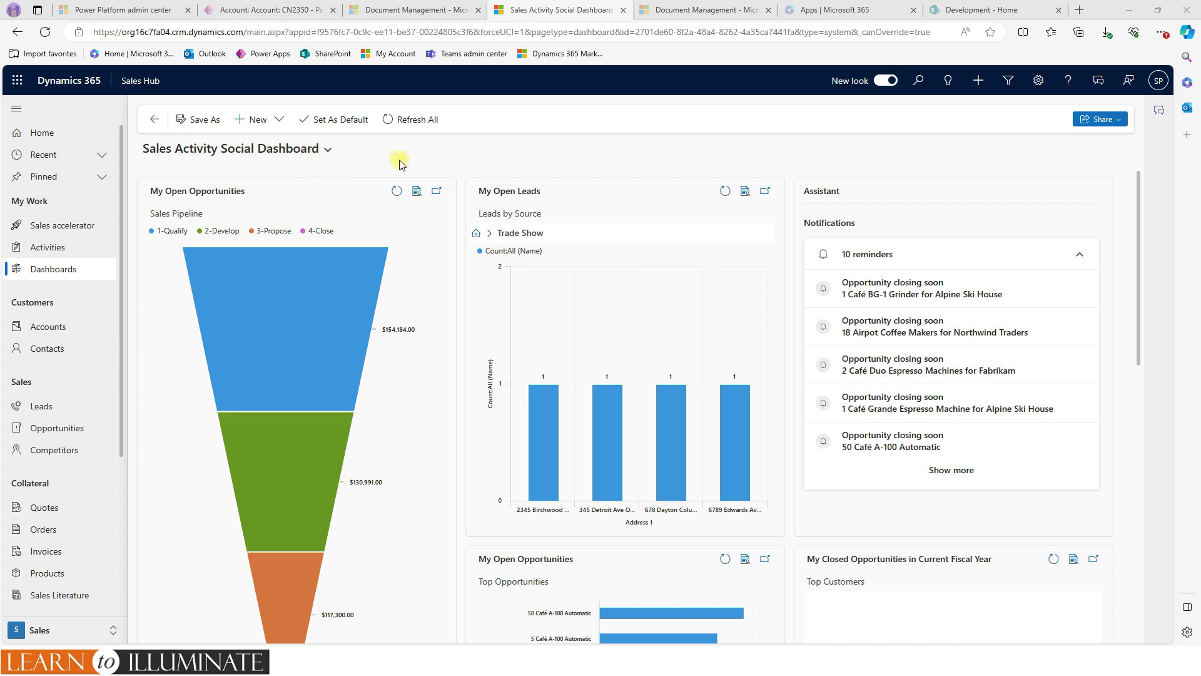
Step: Set the Sales Dashboard as the default dashboard and check it by opening Accounts and returning to Dashboards
click(325, 150)
click(209, 243)
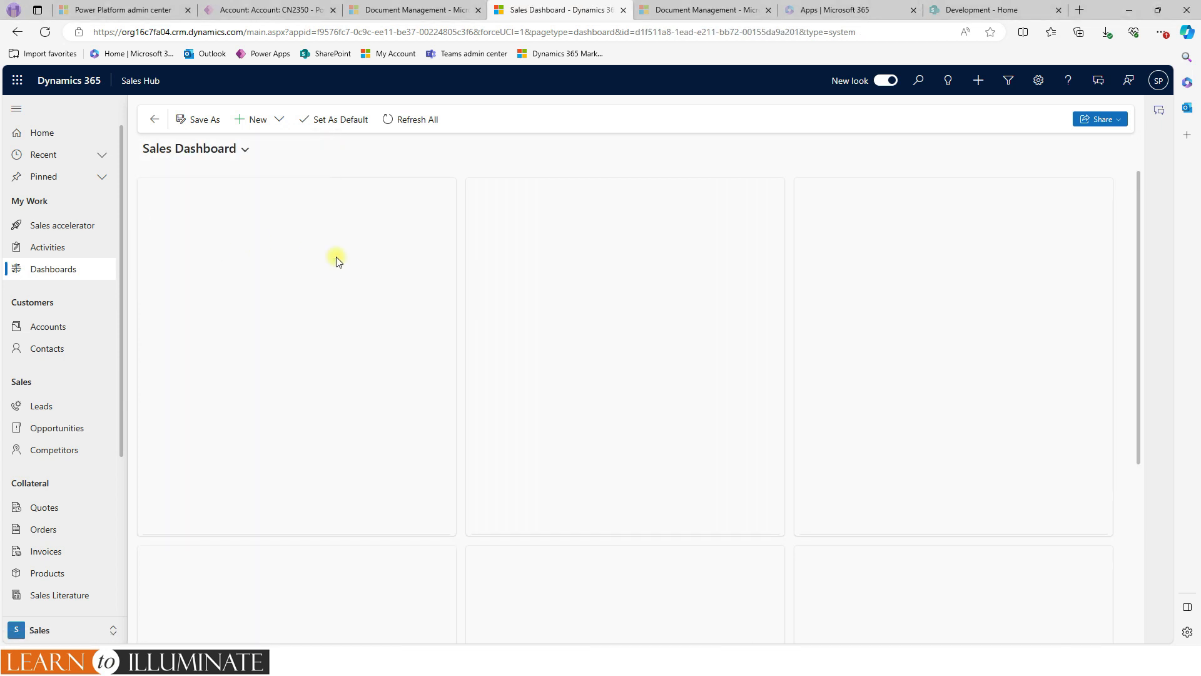
click(349, 125)
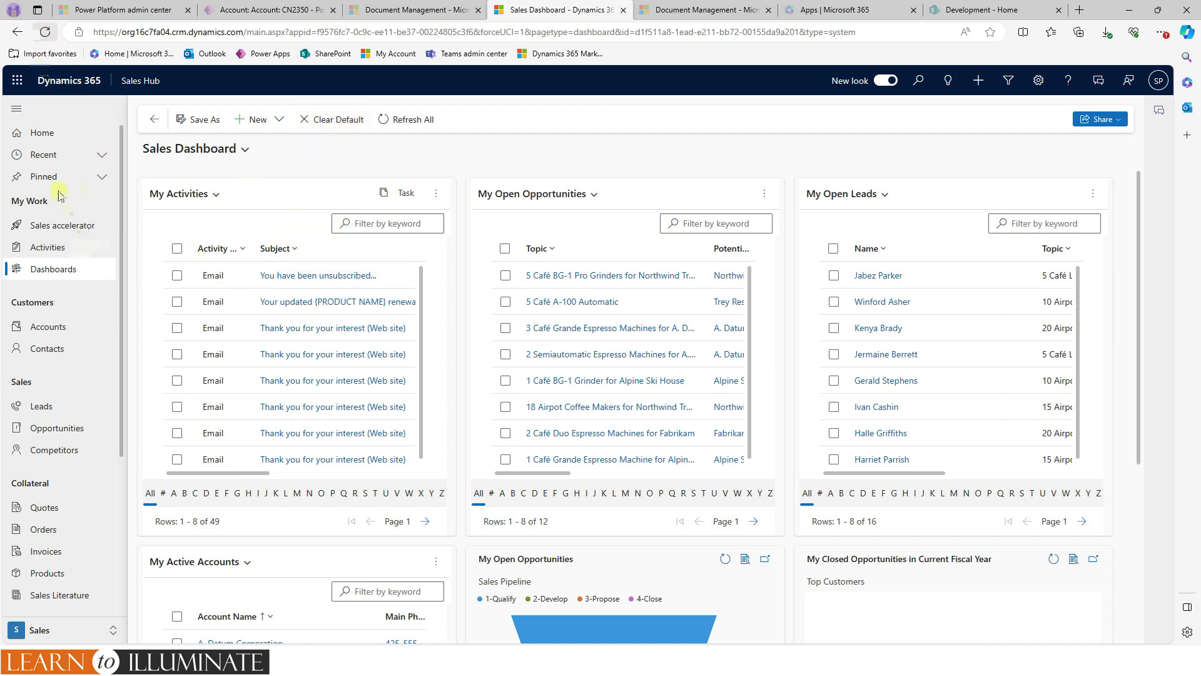
click(46, 327)
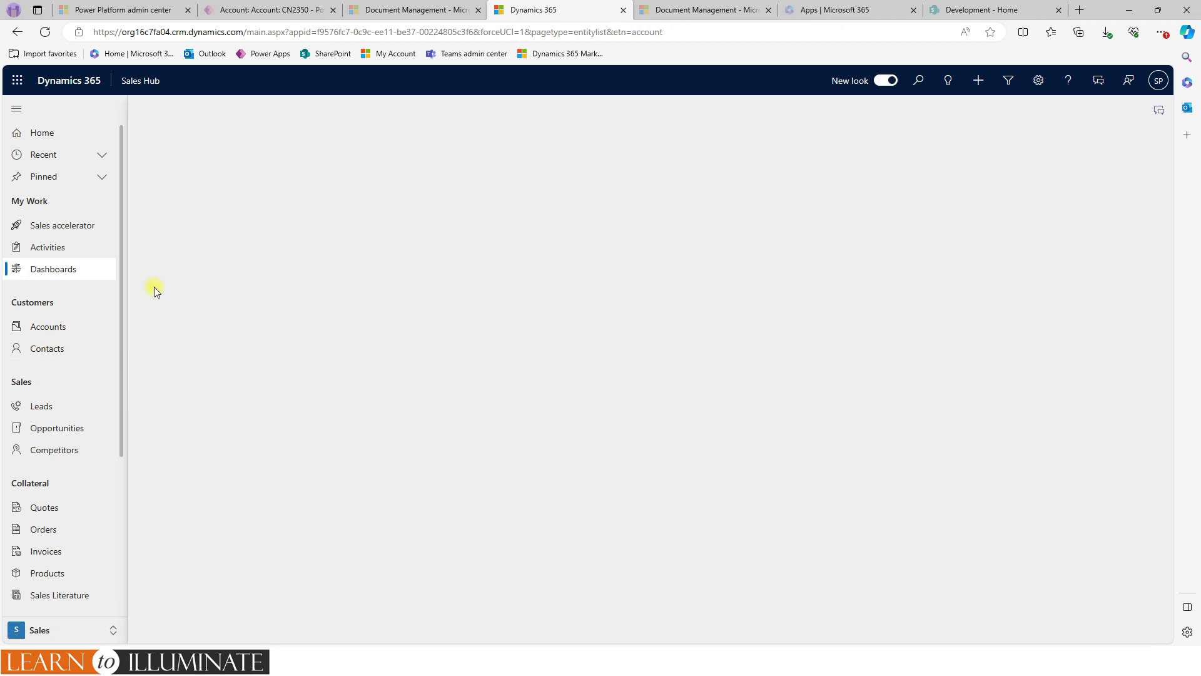
click(56, 271)
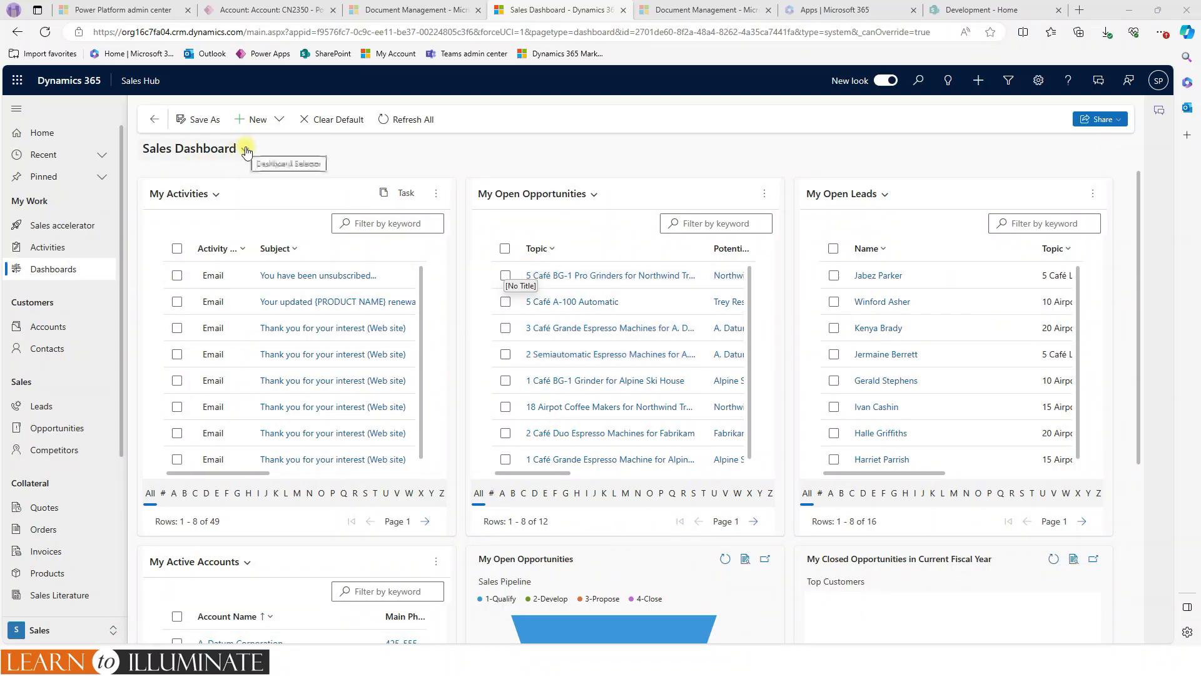
Step: Review the Sales Dashboard's components and view the records behind the My Open Opportunities sales pipeline chart
scroll(400, 403, down, 3)
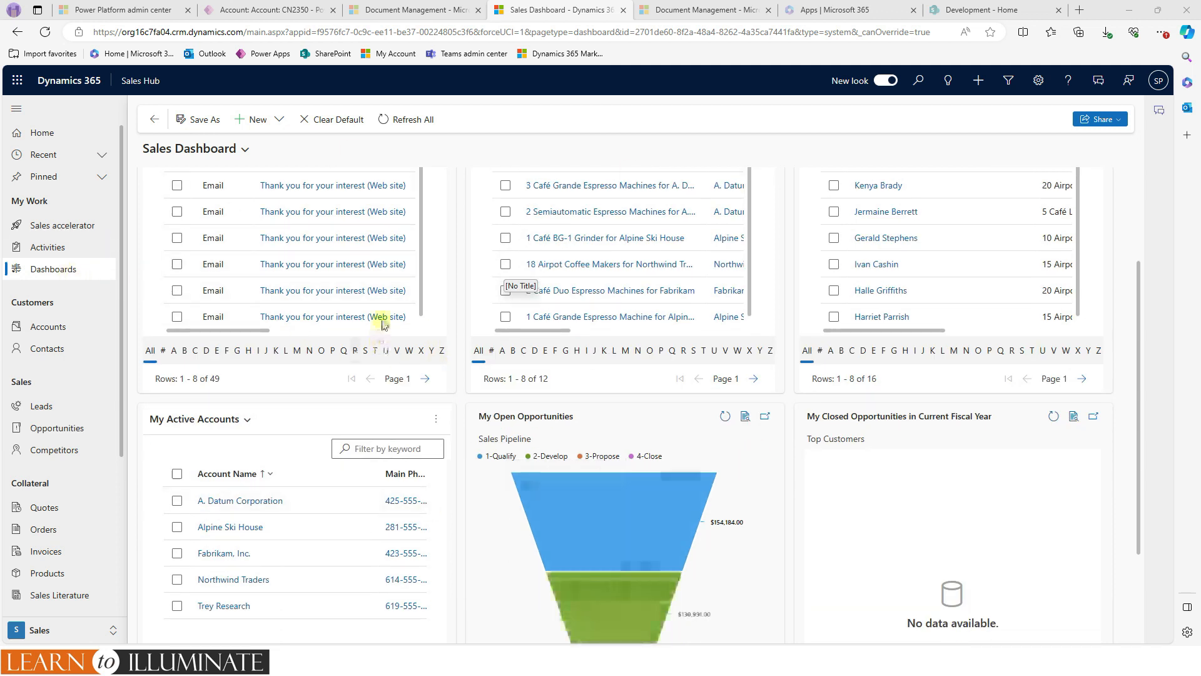
scroll(389, 314, down, 1)
scroll(566, 308, down, 1)
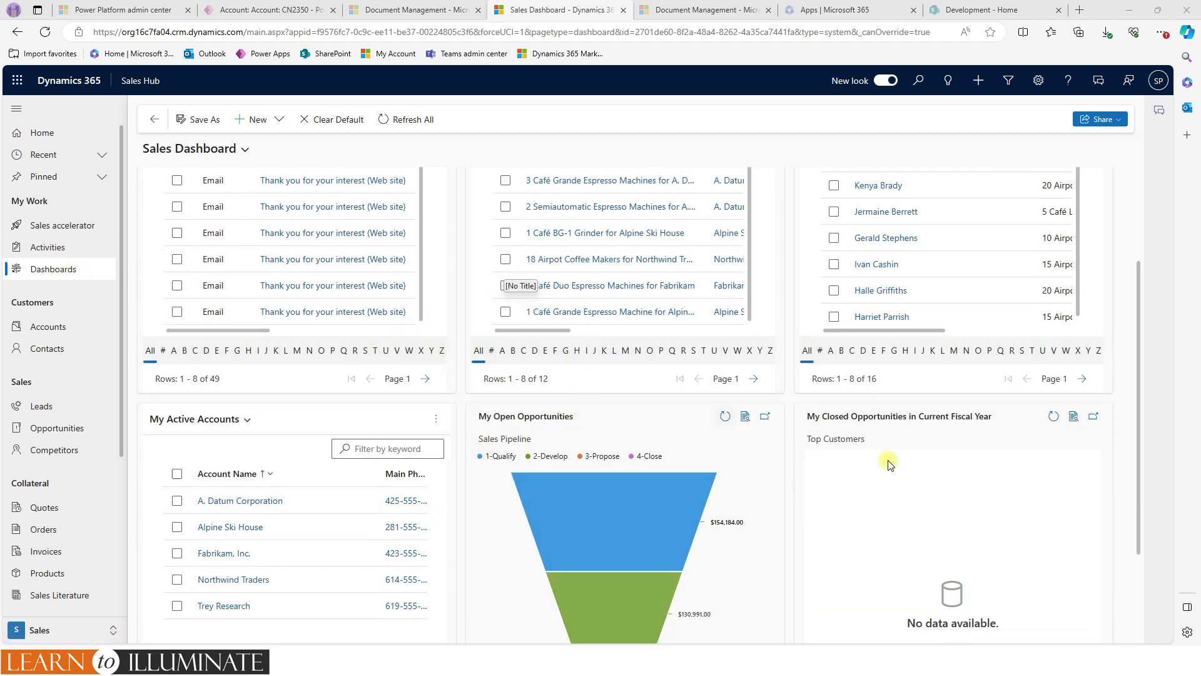
scroll(566, 309, down, 2)
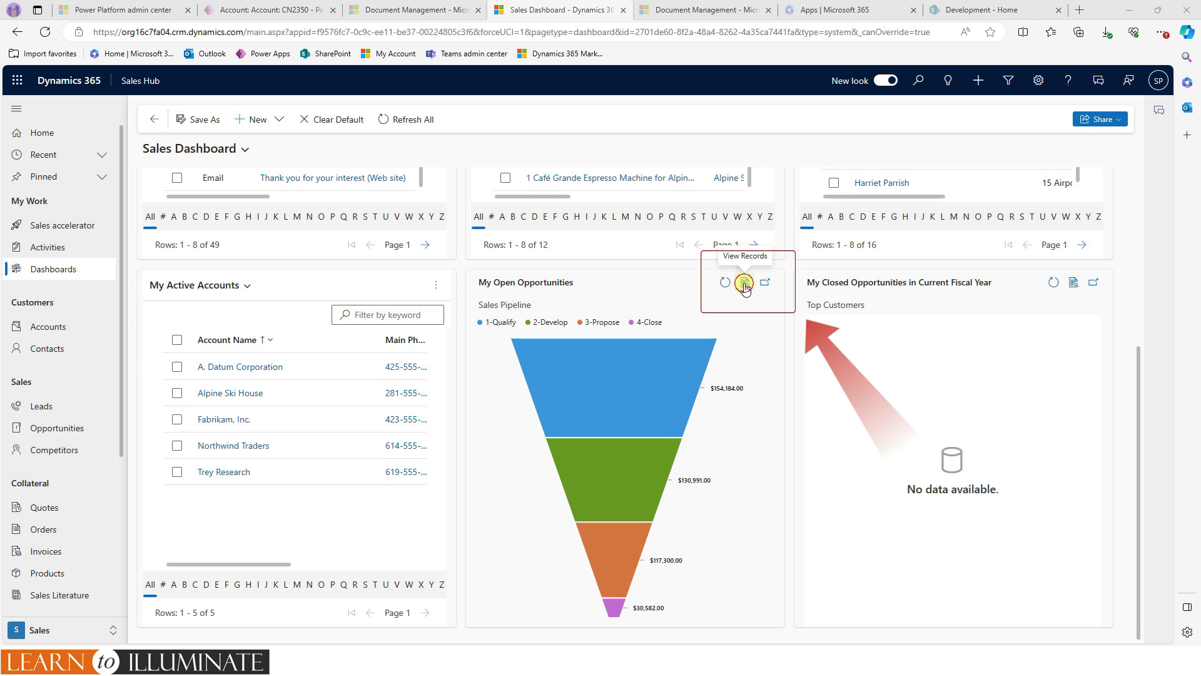
click(744, 285)
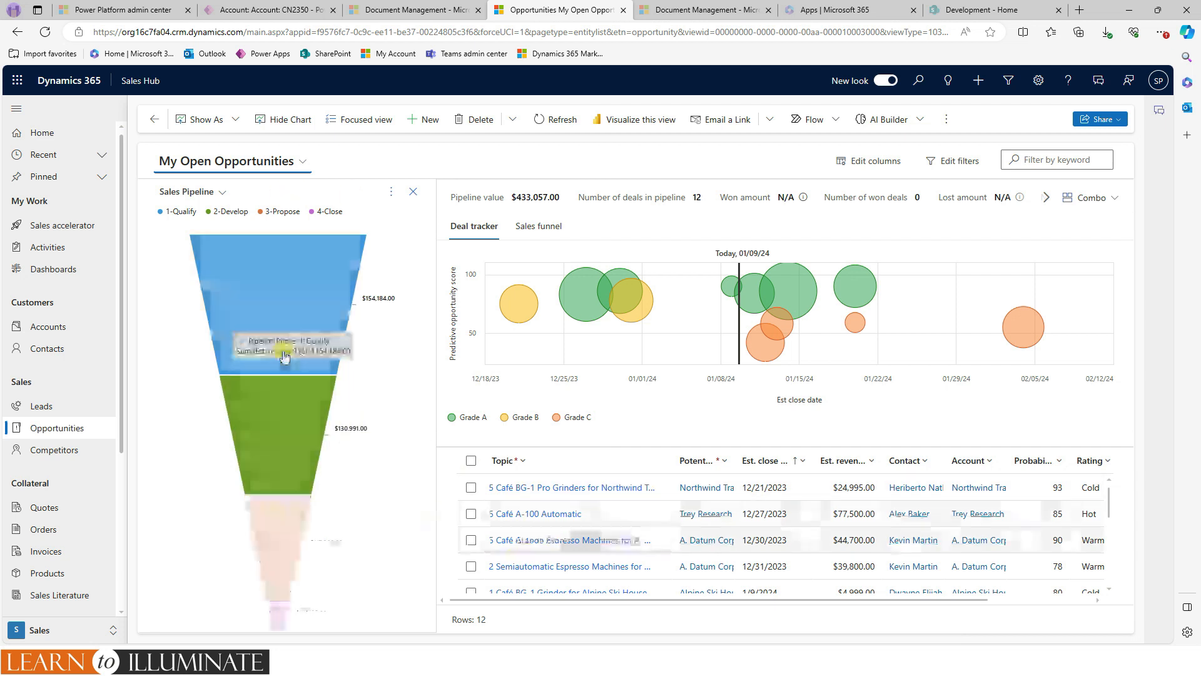
click(470, 487)
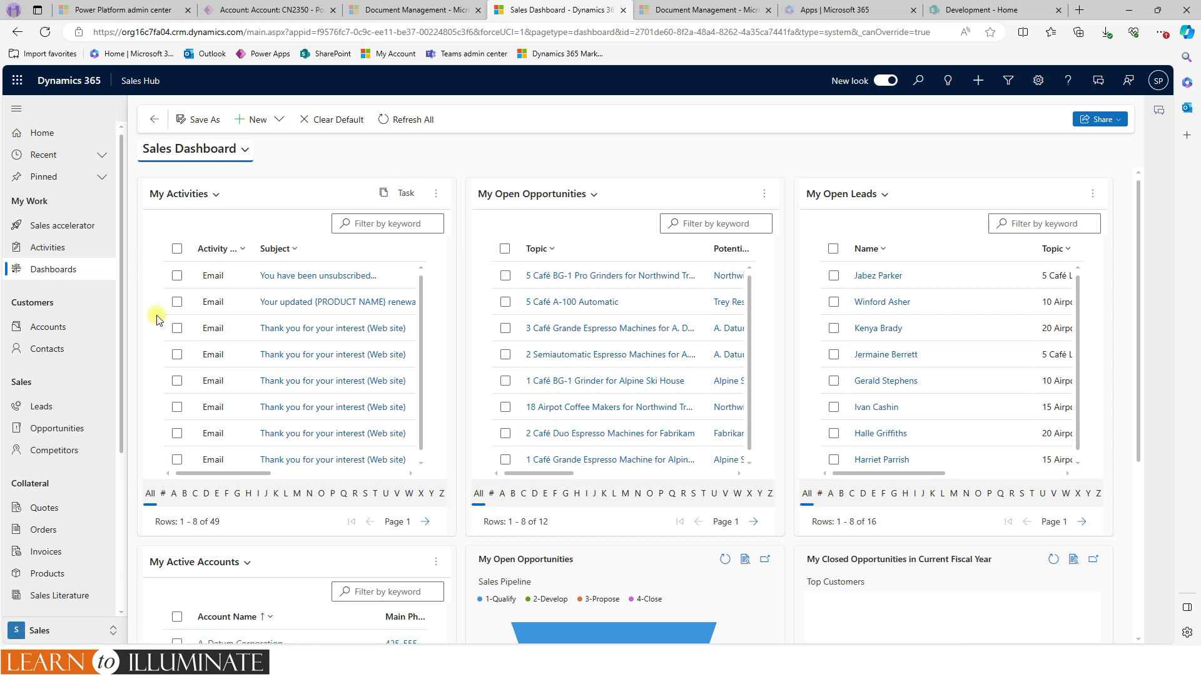
Step: Create a new Dynamics 365 dashboard with the 3-Column Multi-Focused Dashboard layout
click(279, 121)
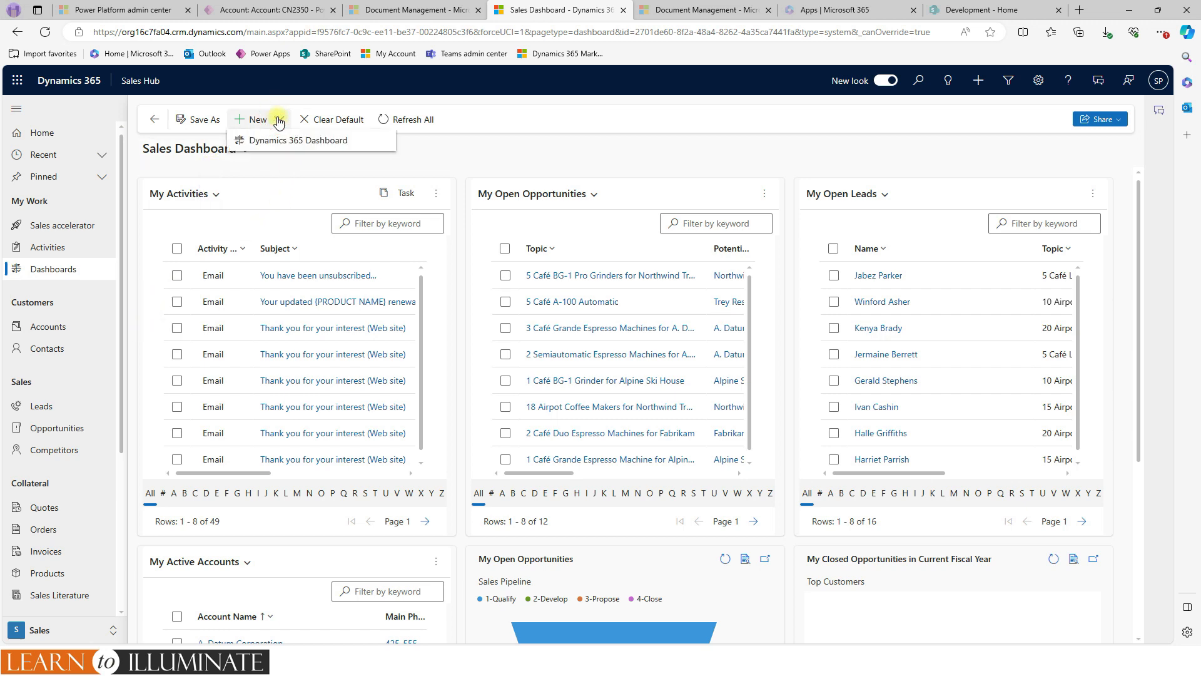
click(277, 143)
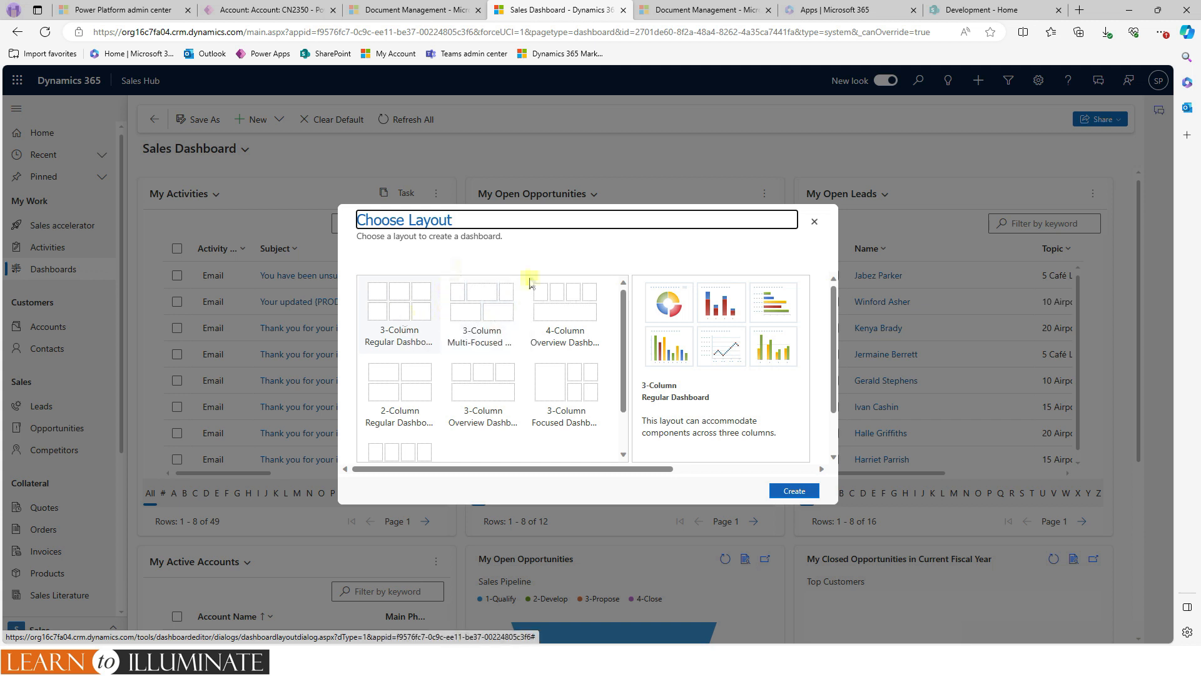
click(477, 309)
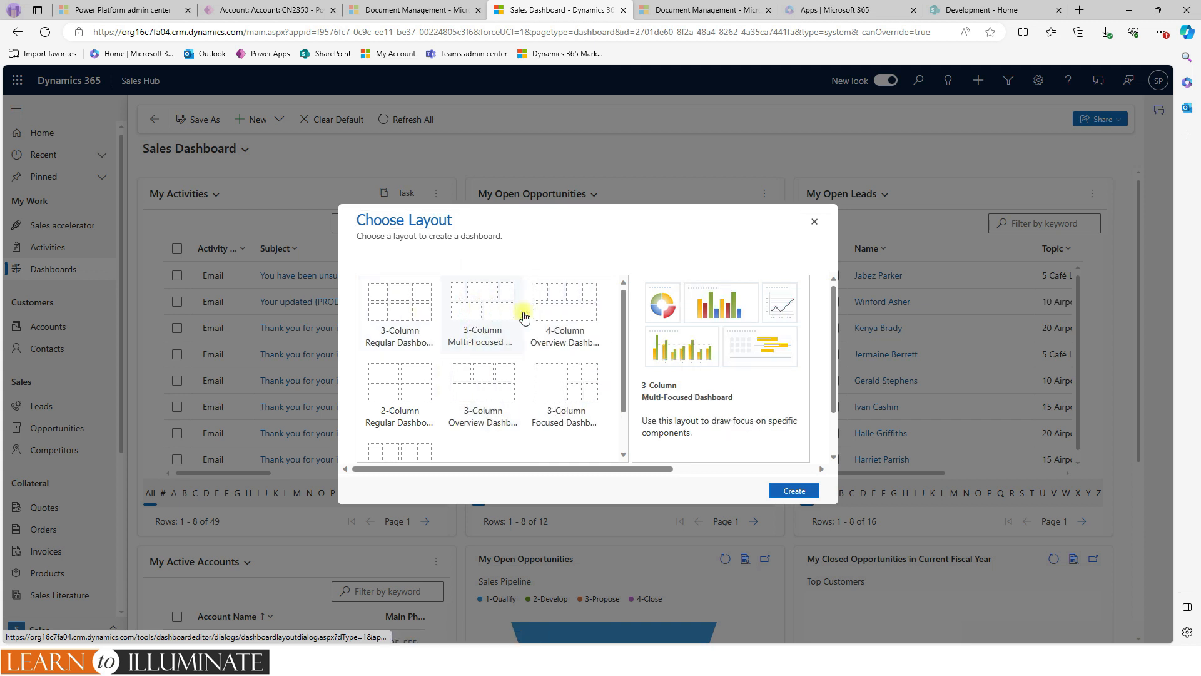
click(558, 305)
click(562, 393)
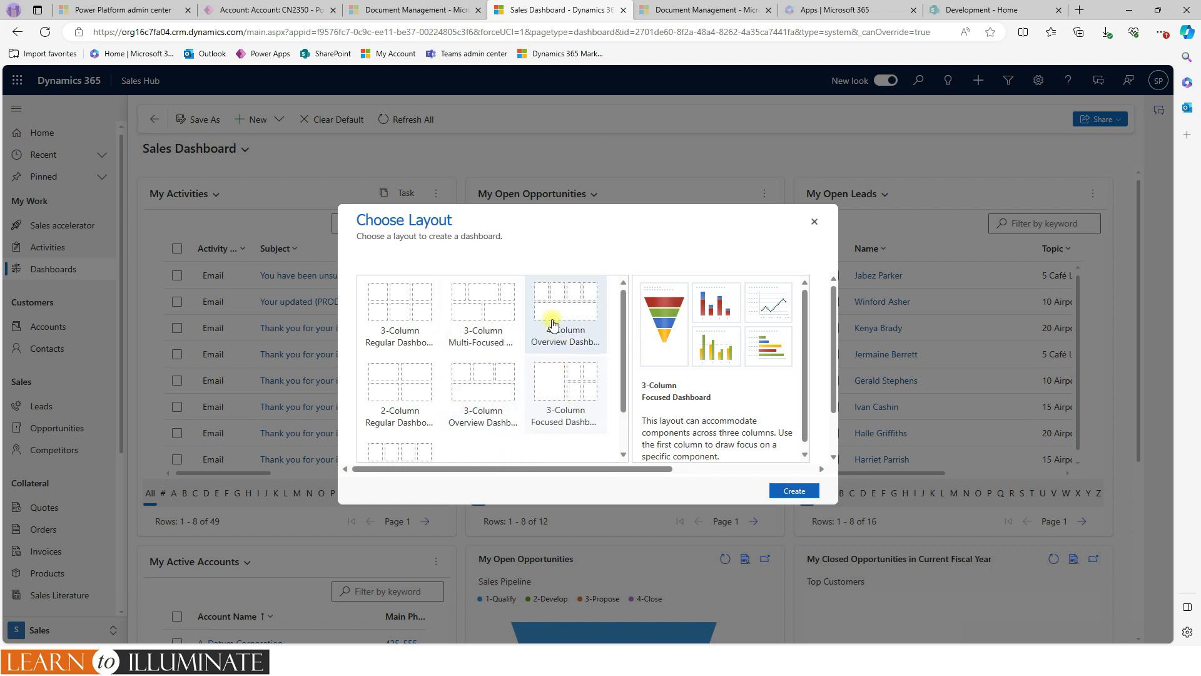
click(500, 310)
click(793, 493)
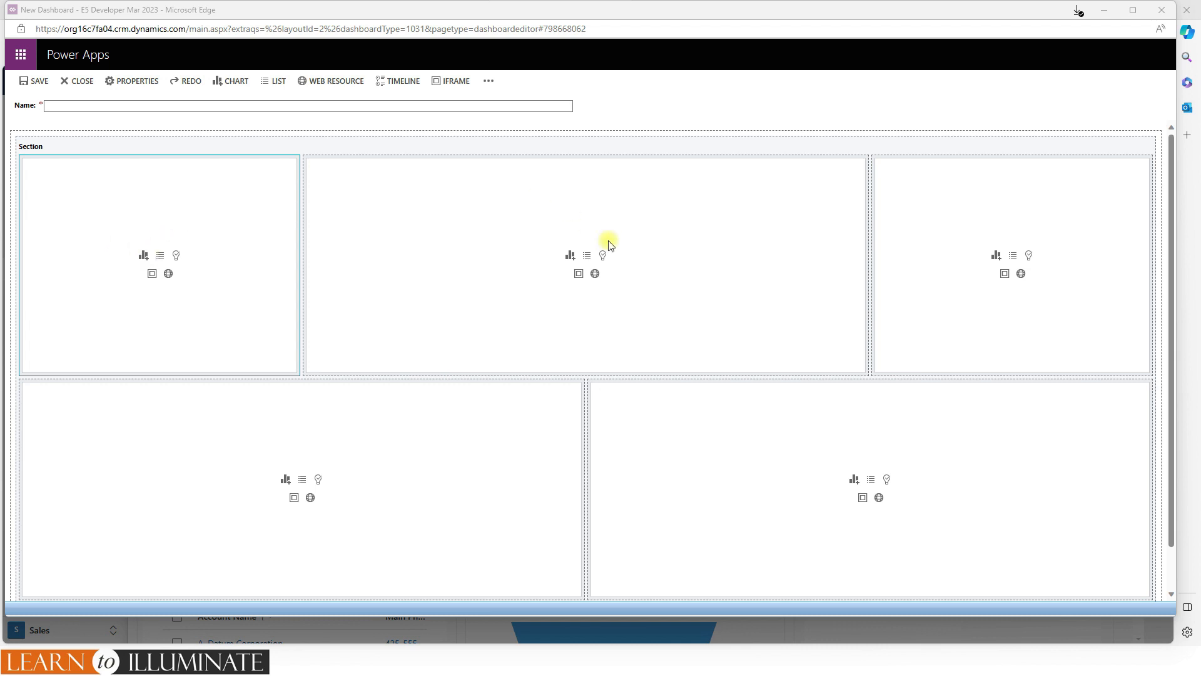
Step: Add a Leads by Source chart for the Lead record type with the All Leads view to the section's first upper cell
click(144, 257)
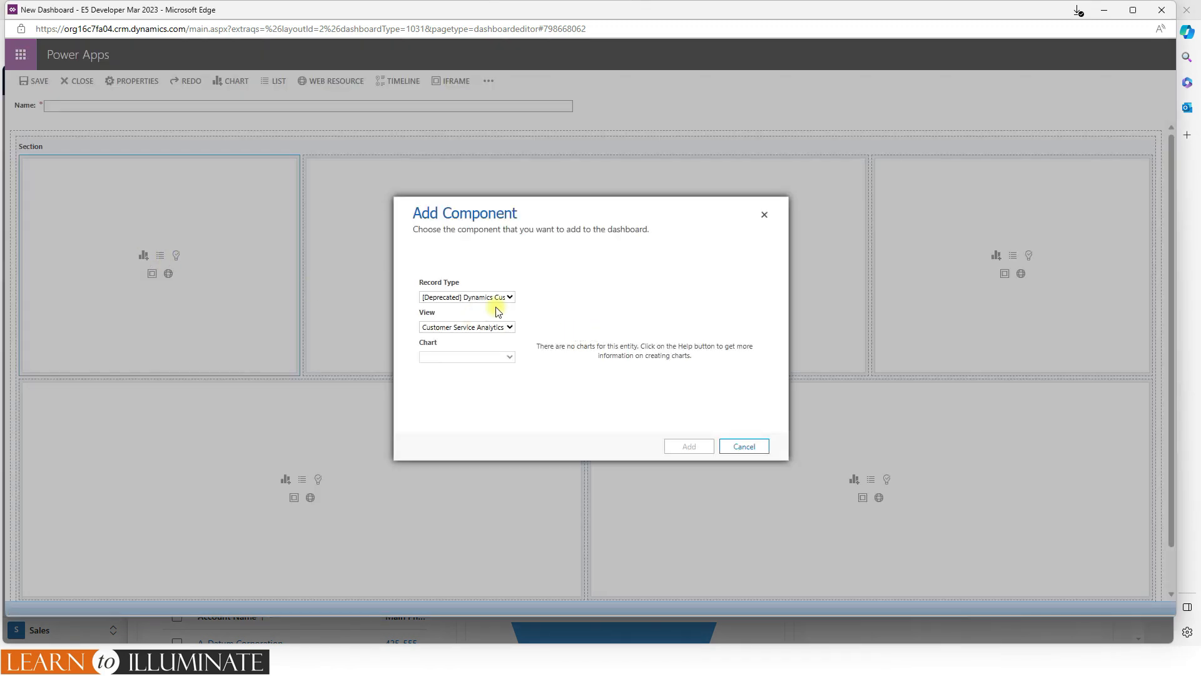
click(477, 297)
scroll(478, 436, down, 3)
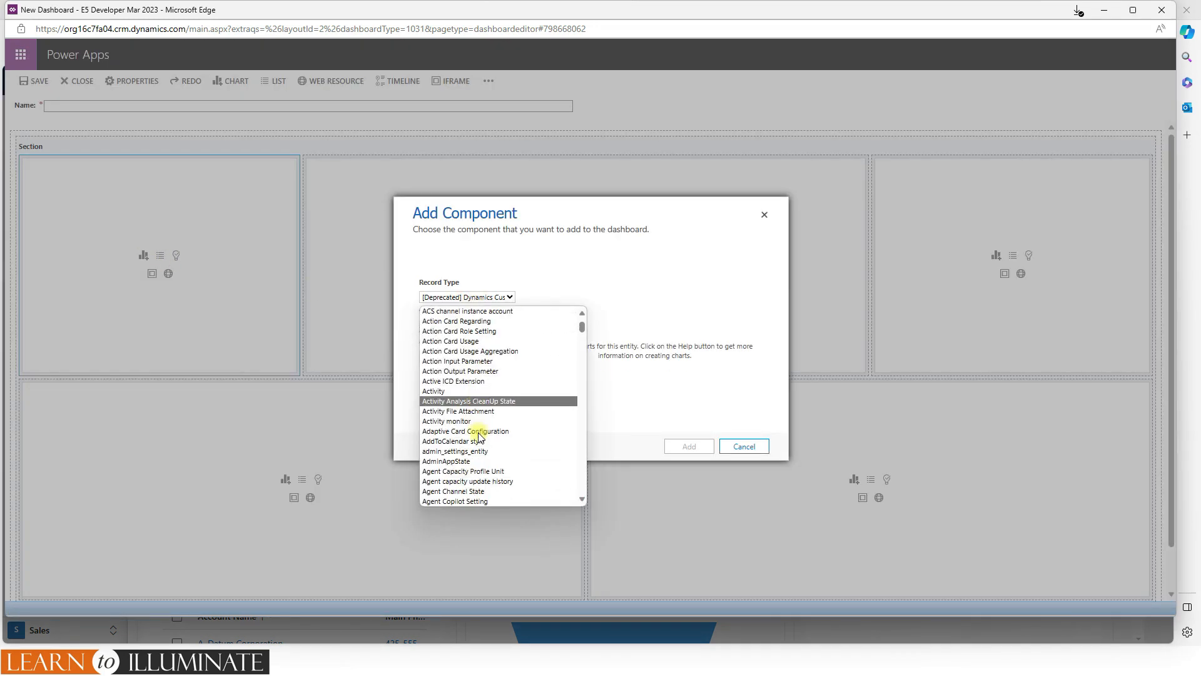
text(le)
key(Return)
click(452, 327)
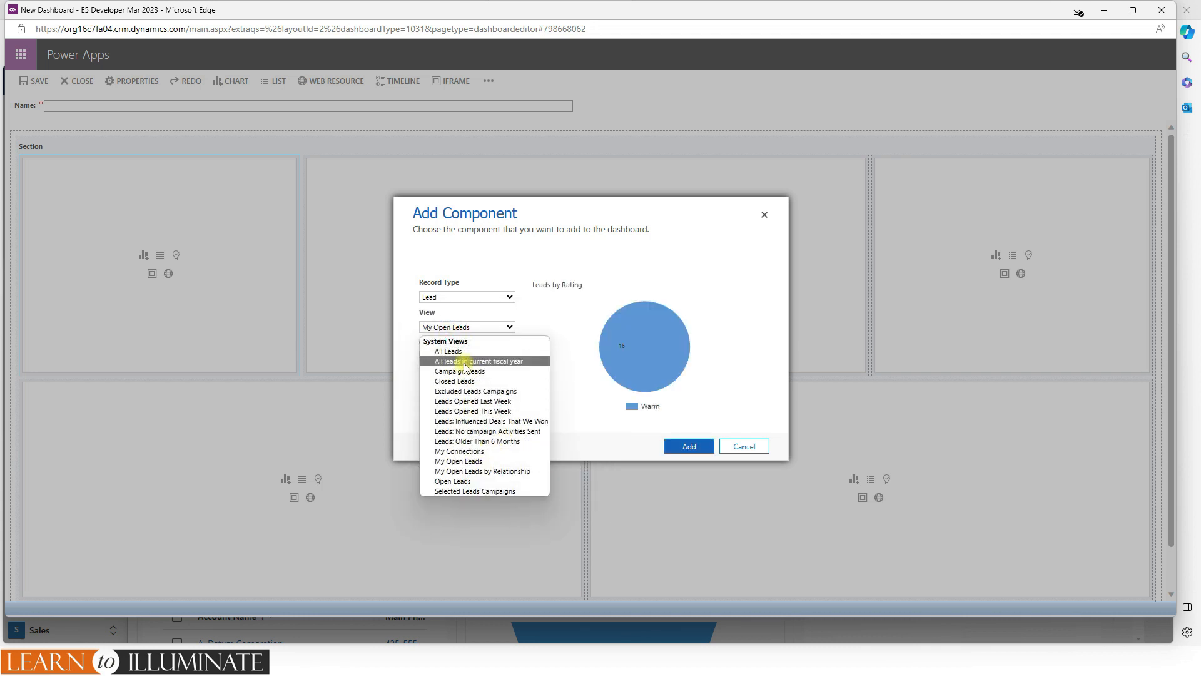
click(456, 351)
click(461, 356)
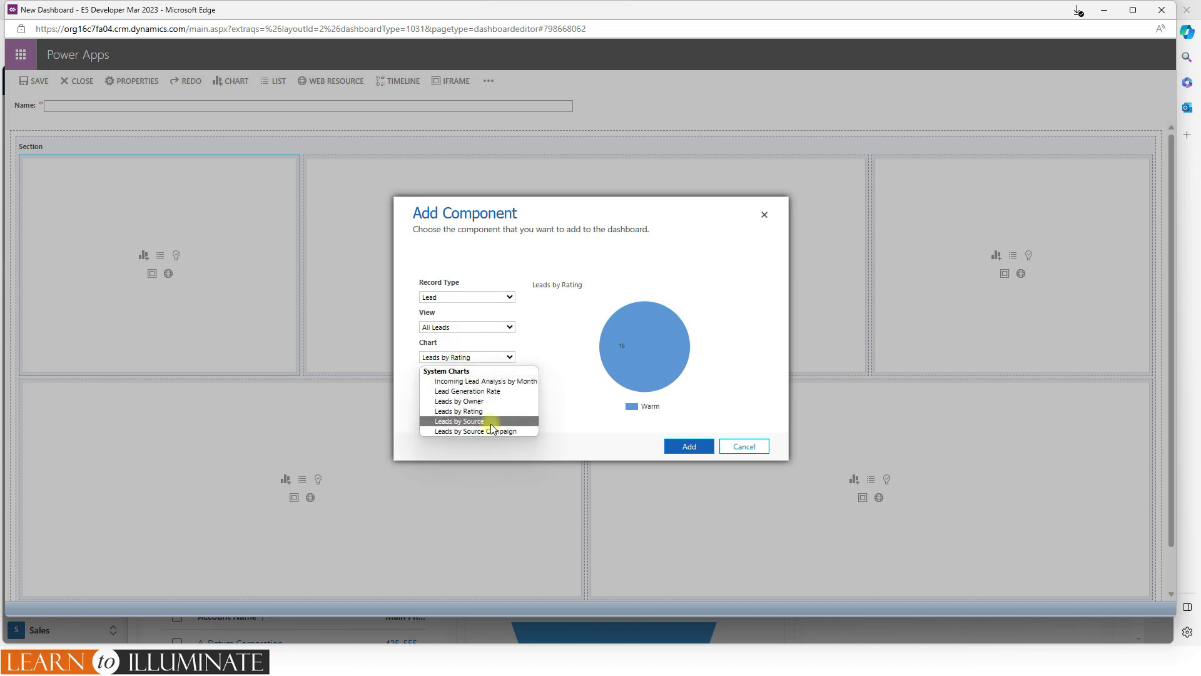
click(491, 422)
click(692, 449)
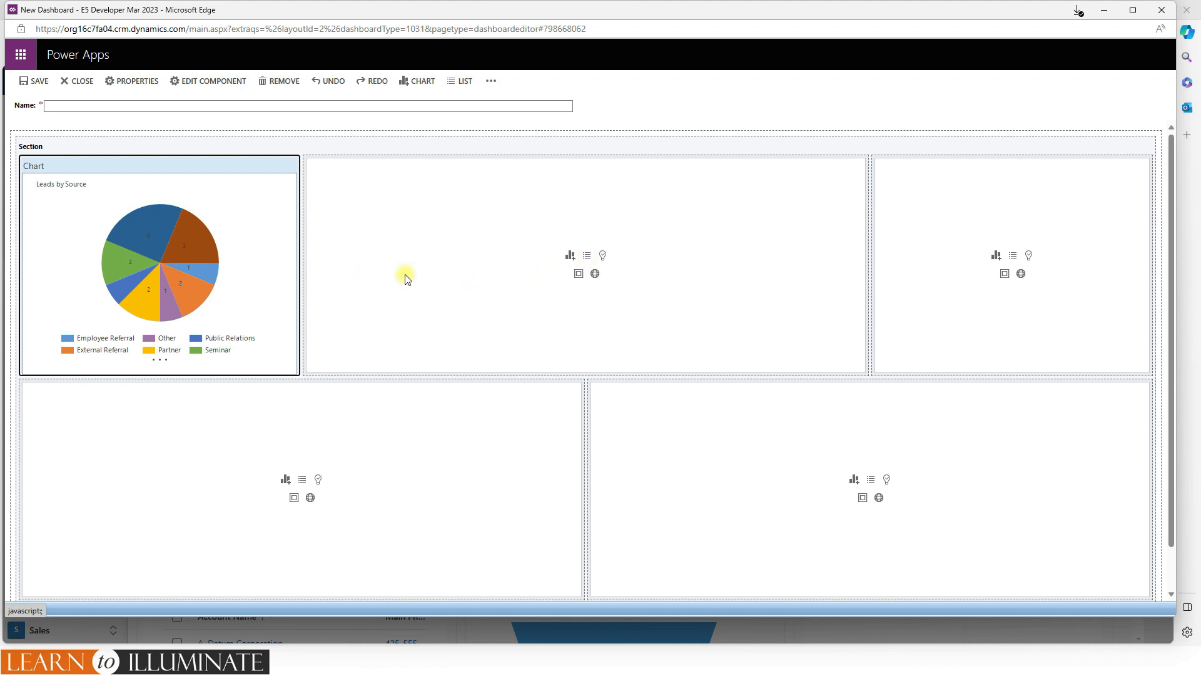
Step: Add a list of Opportunities with the All Opportunities view to the wide middle cell of the section's upper row
click(586, 255)
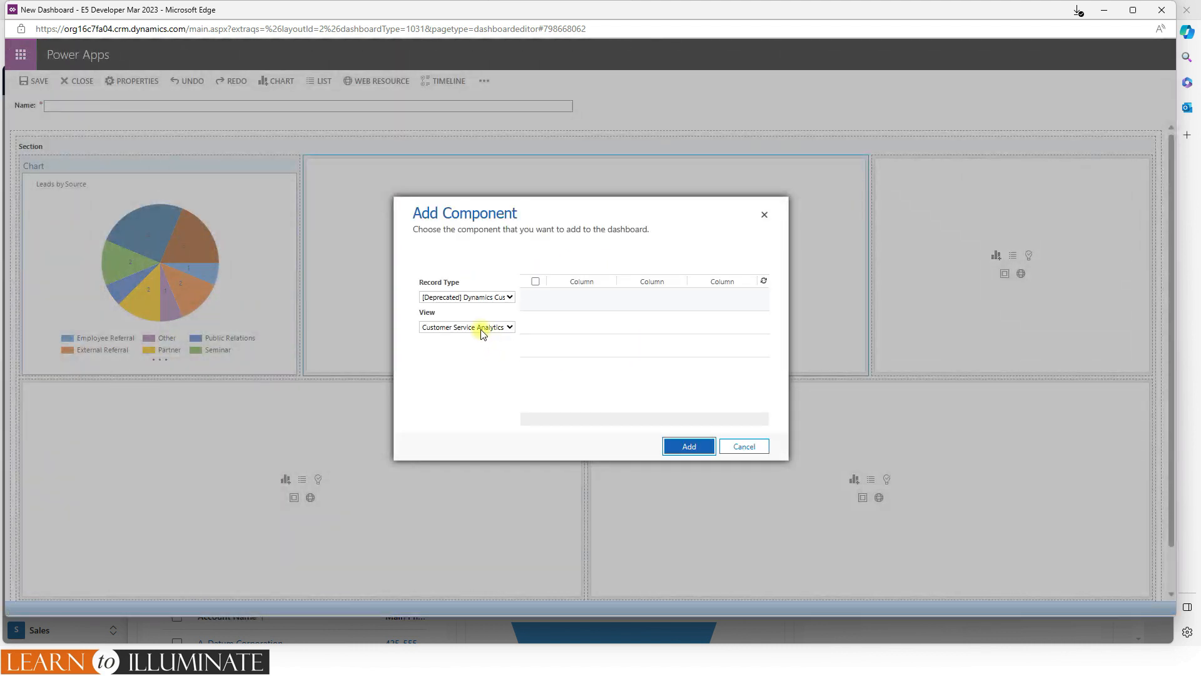
click(465, 296)
text(op)
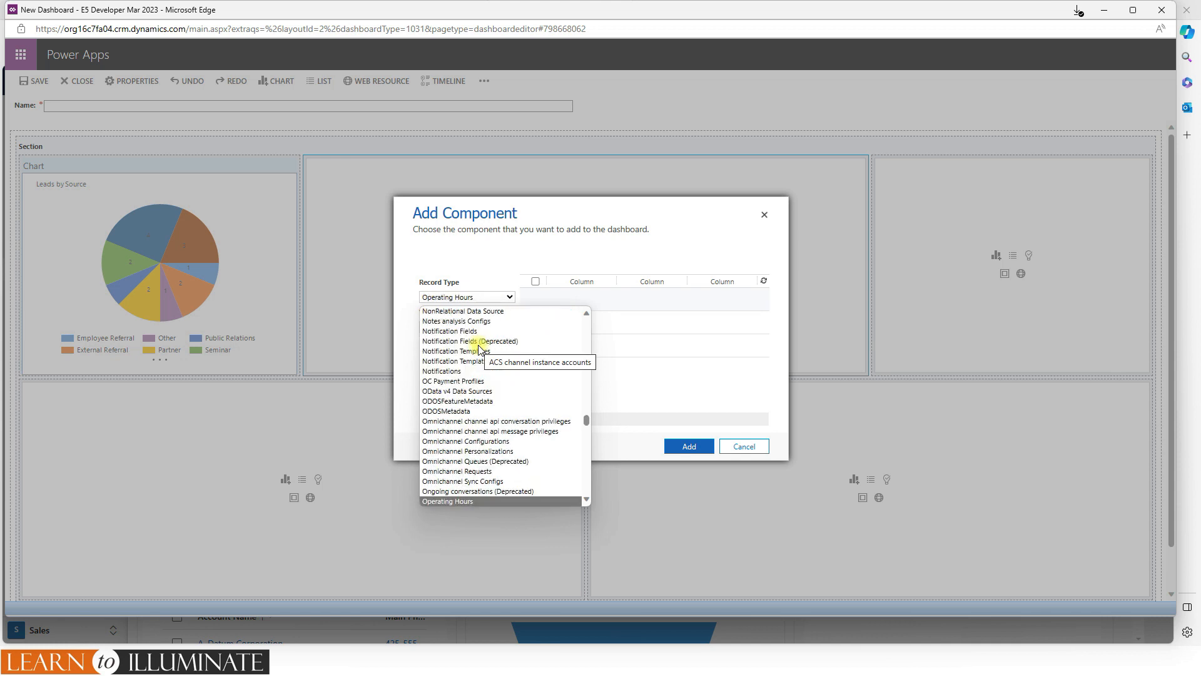
scroll(491, 376, down, 2)
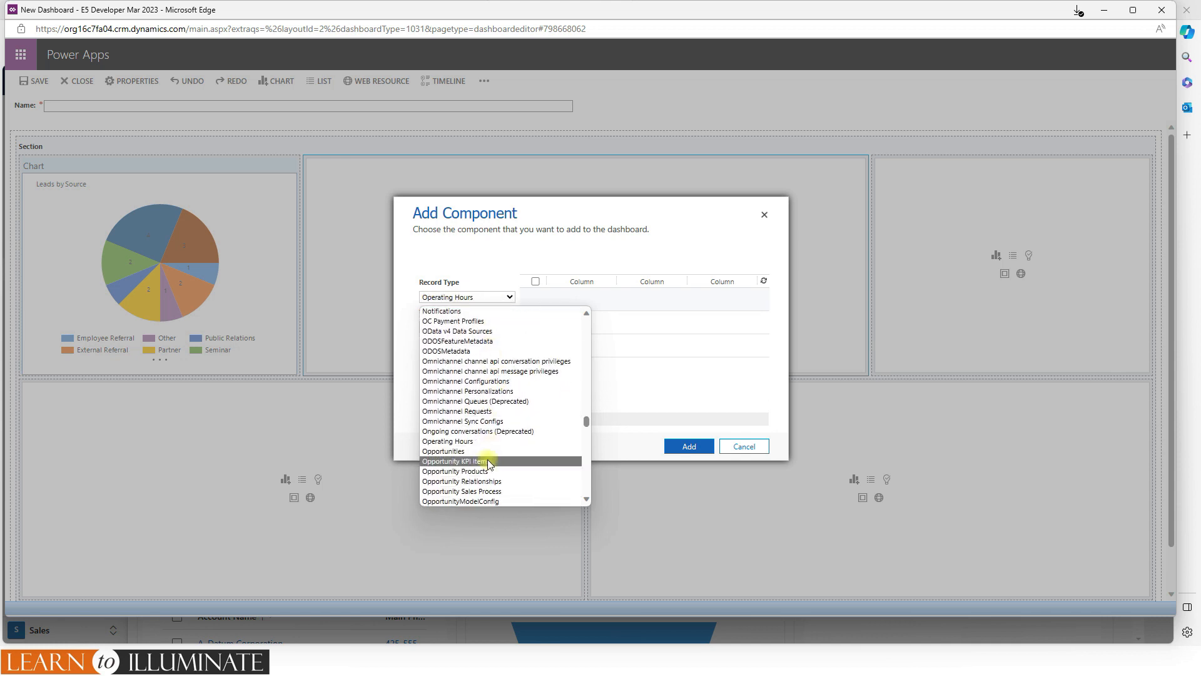
click(487, 450)
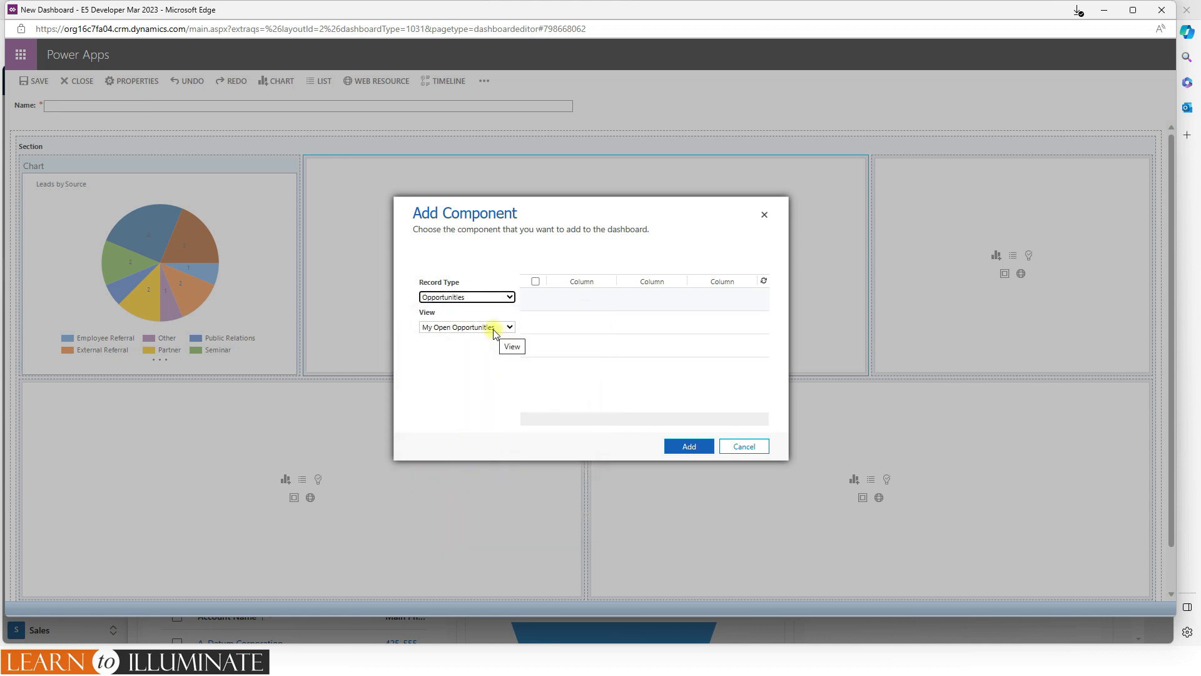
click(494, 329)
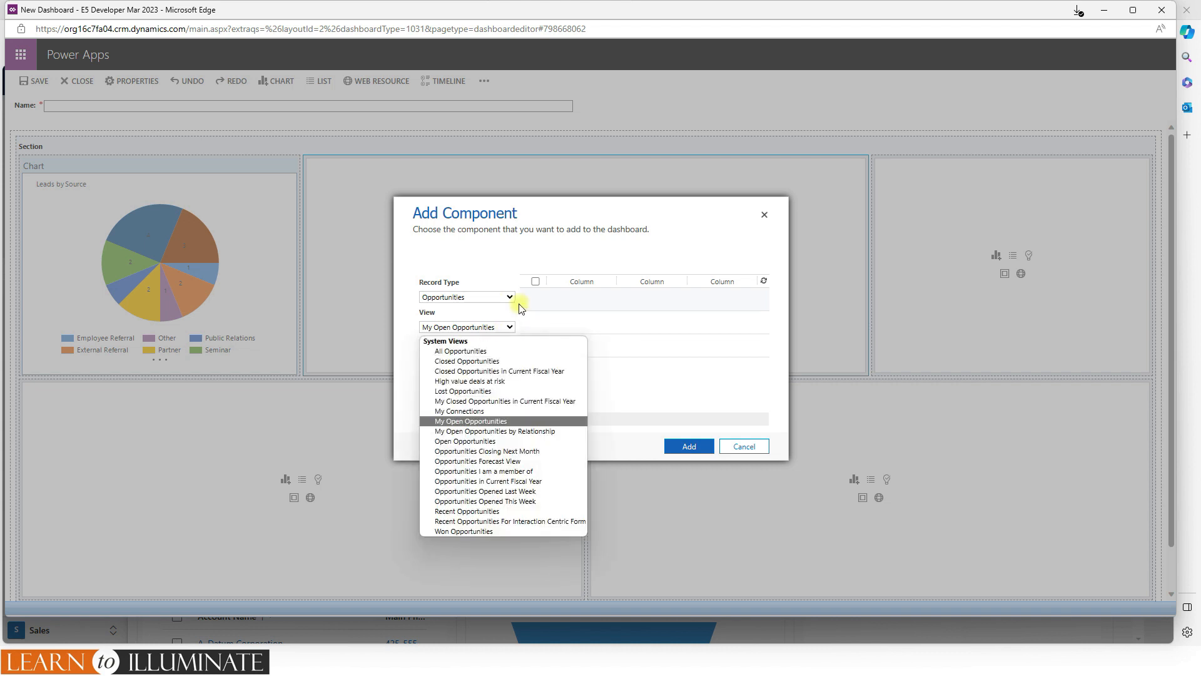
click(676, 451)
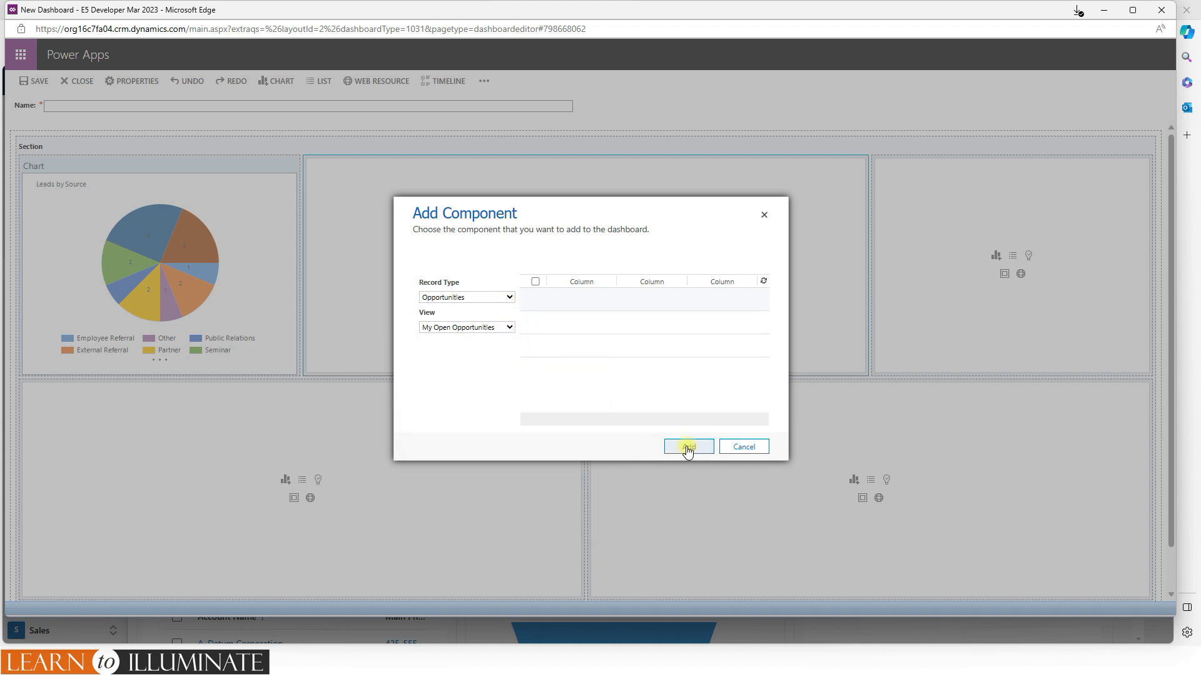
click(467, 326)
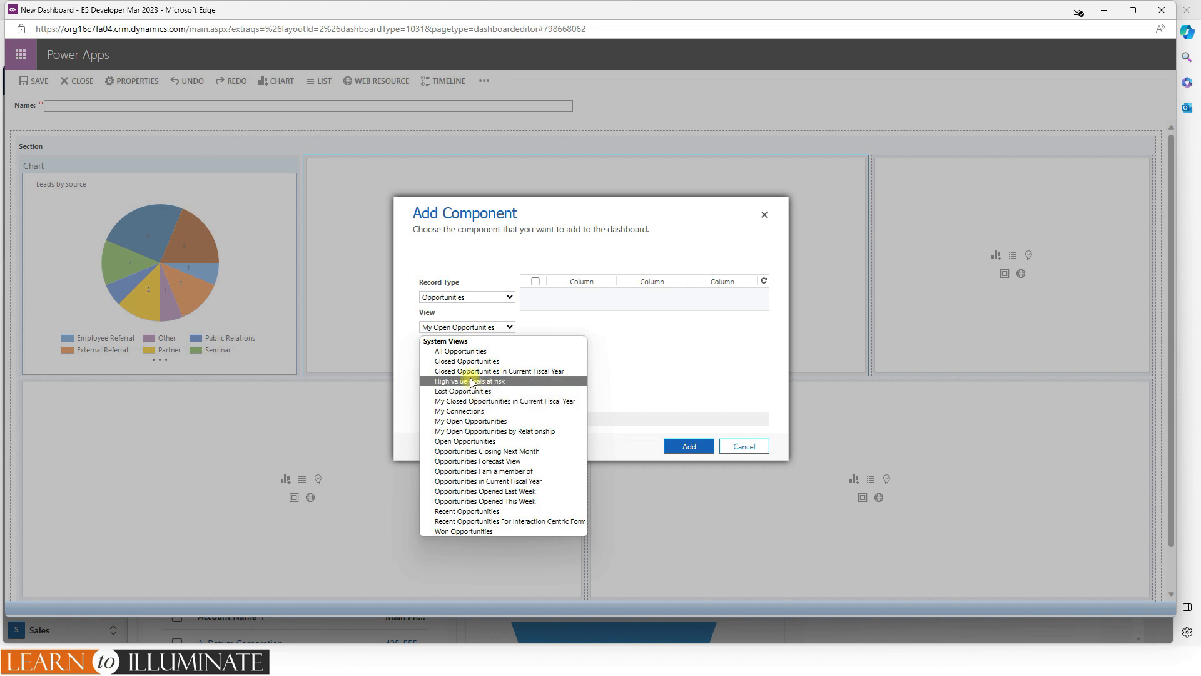
click(461, 351)
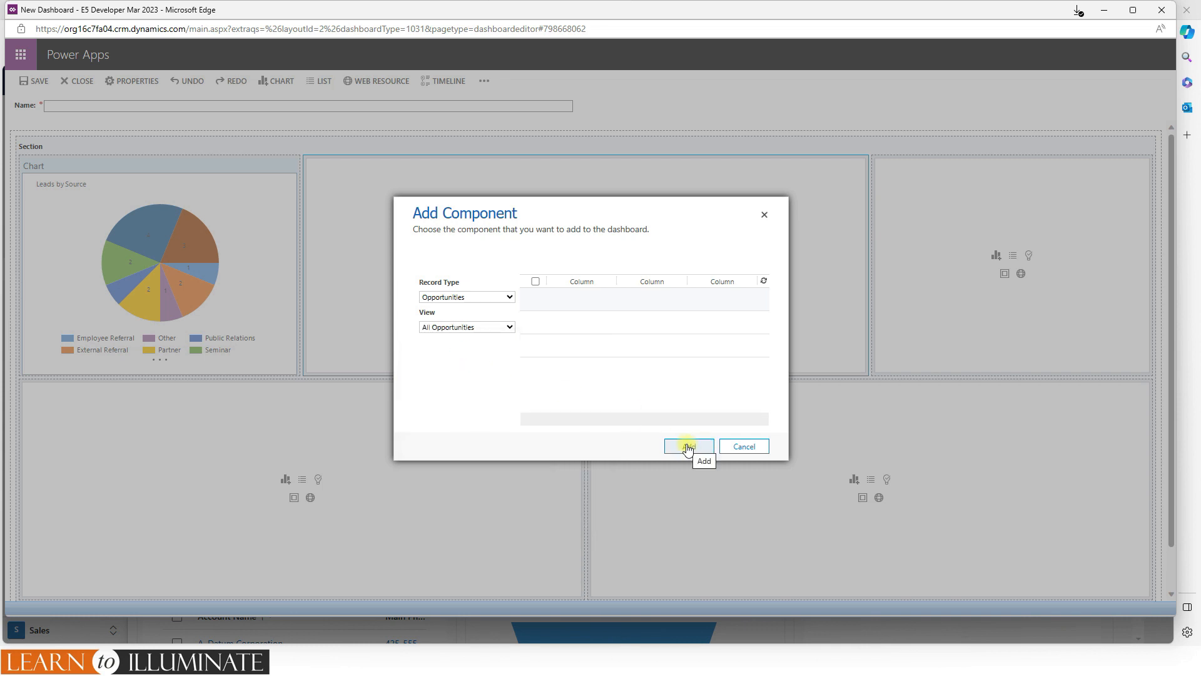
click(687, 448)
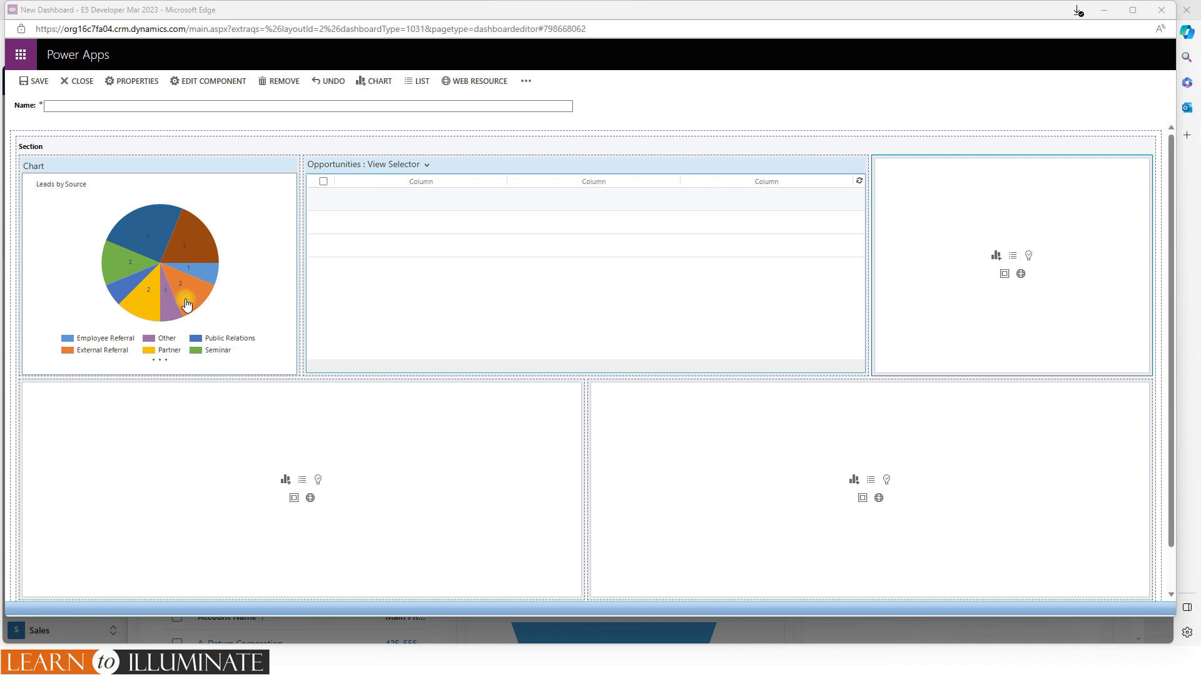
Step: Name the dashboard "My Dashboard", save it and close the dashboard editor
click(72, 110)
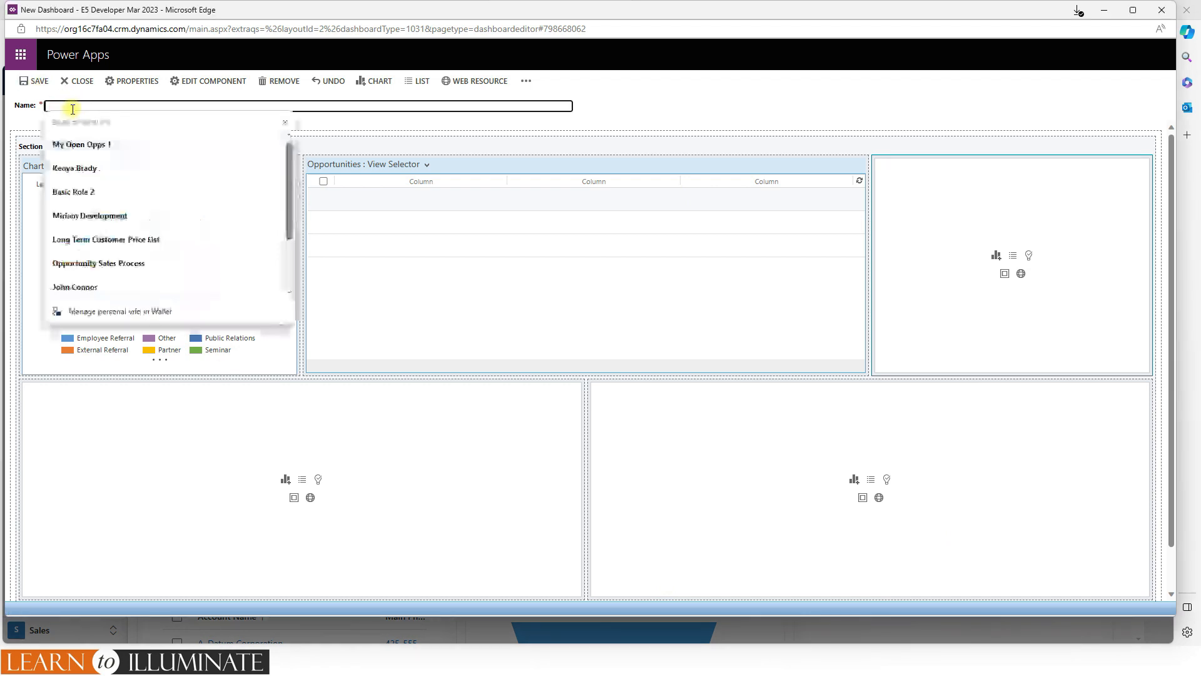
text(My Dash)
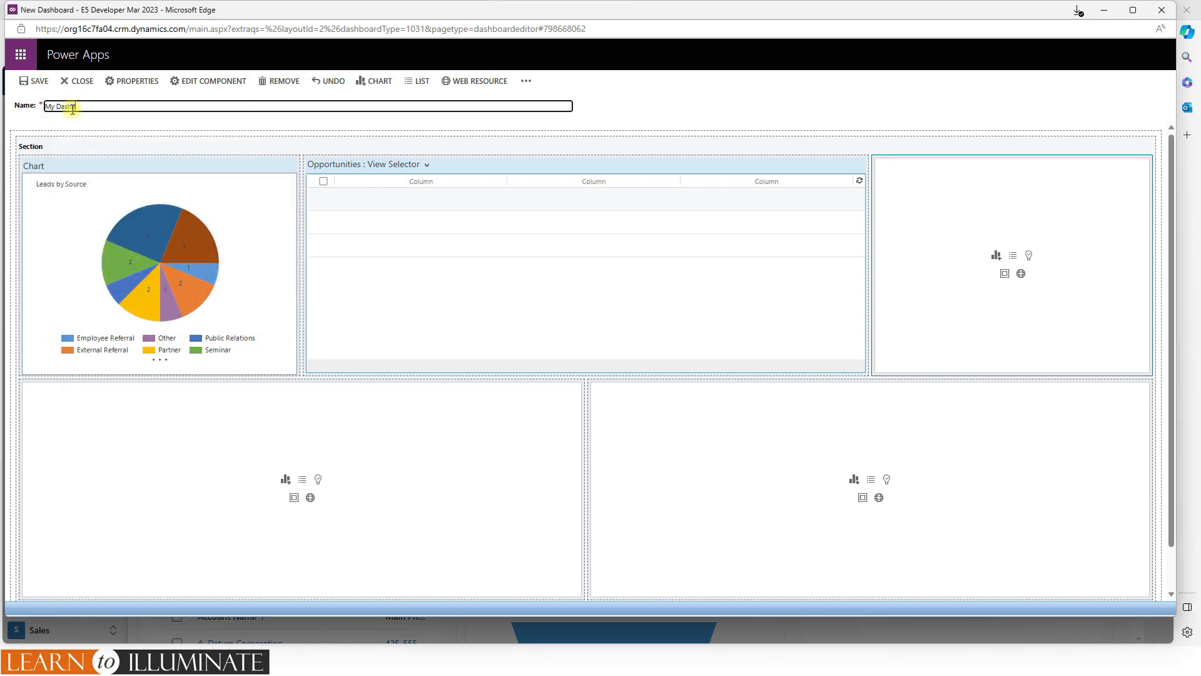
text(board)
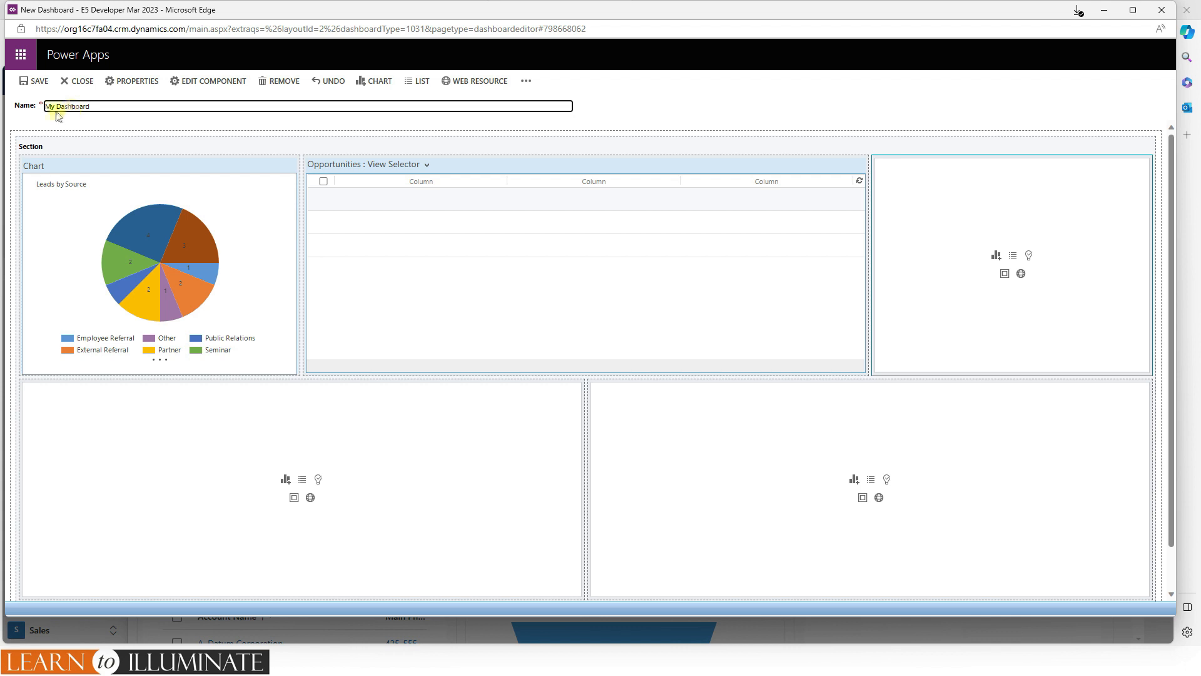
click(34, 81)
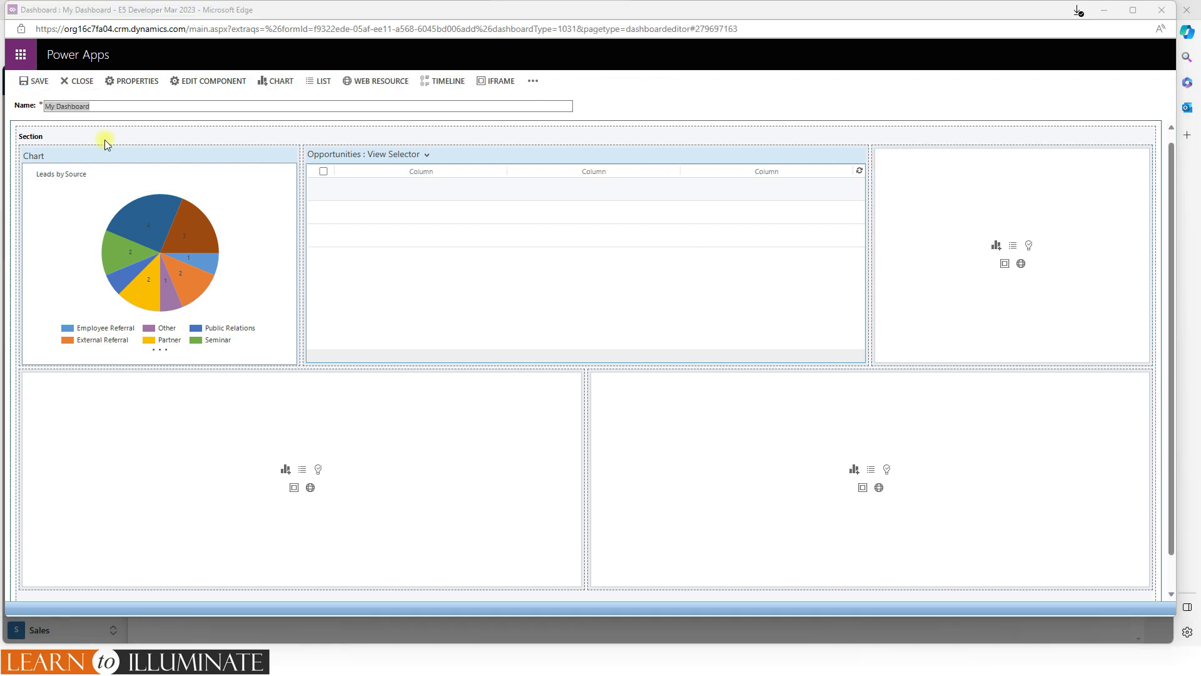
click(78, 80)
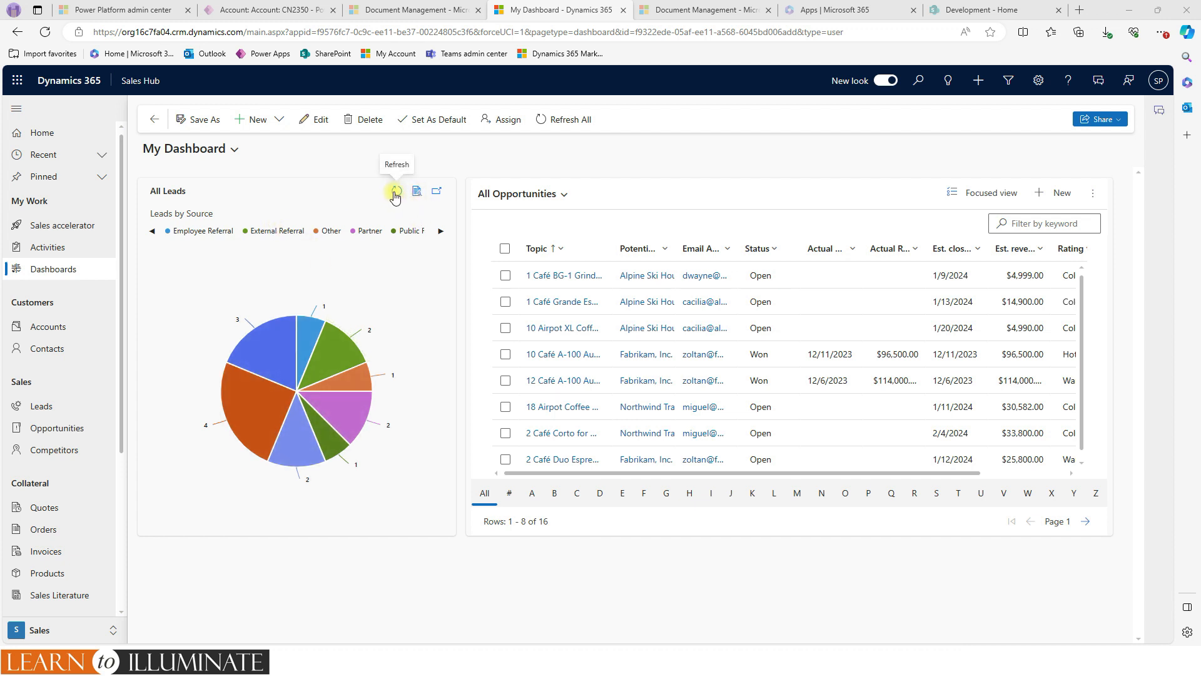
Step: Examine the Leads by Source chart in its expanded view and open the lead records behind it
click(437, 192)
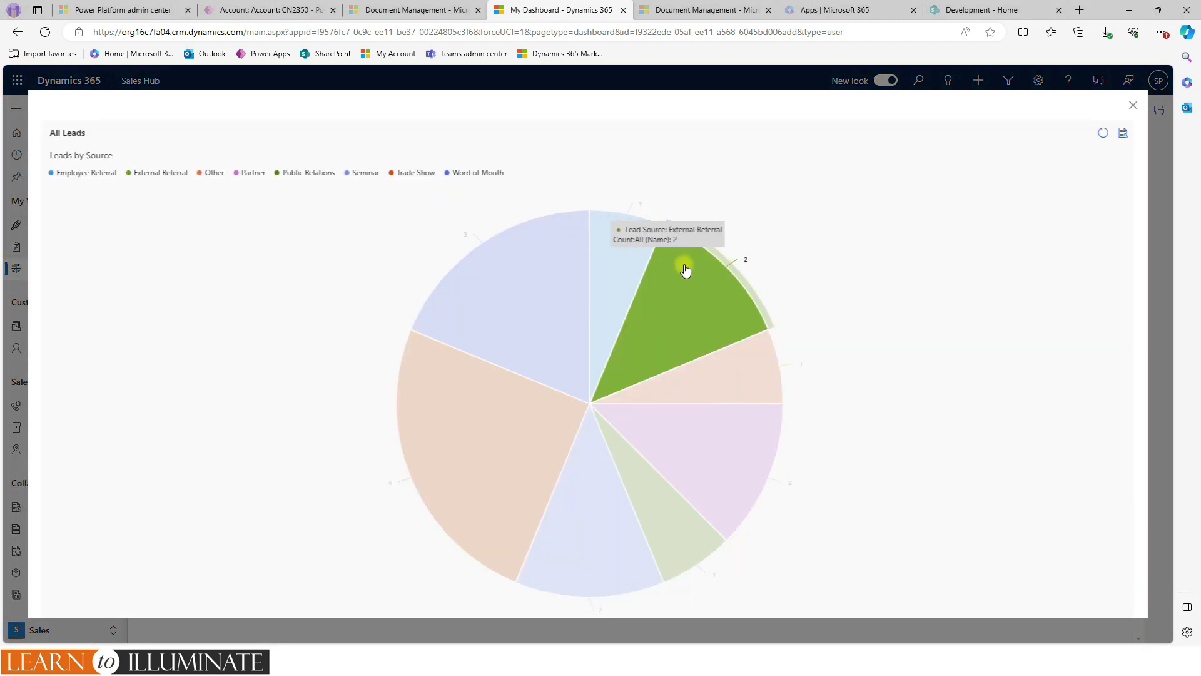
click(1133, 108)
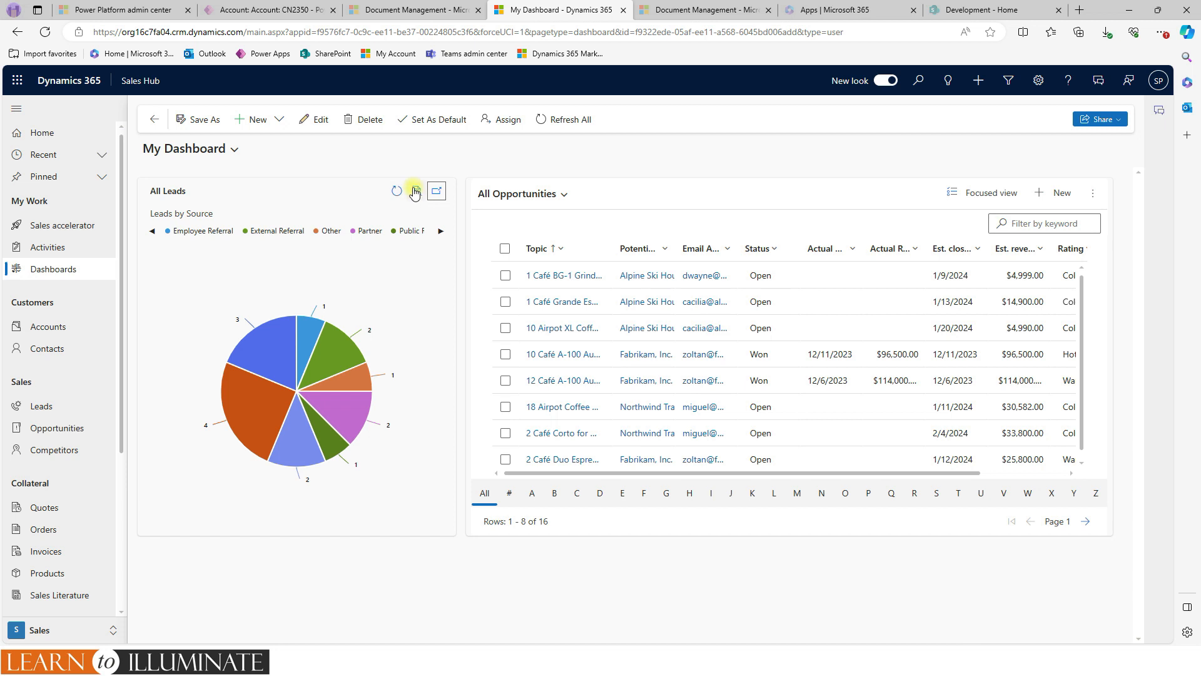
click(417, 194)
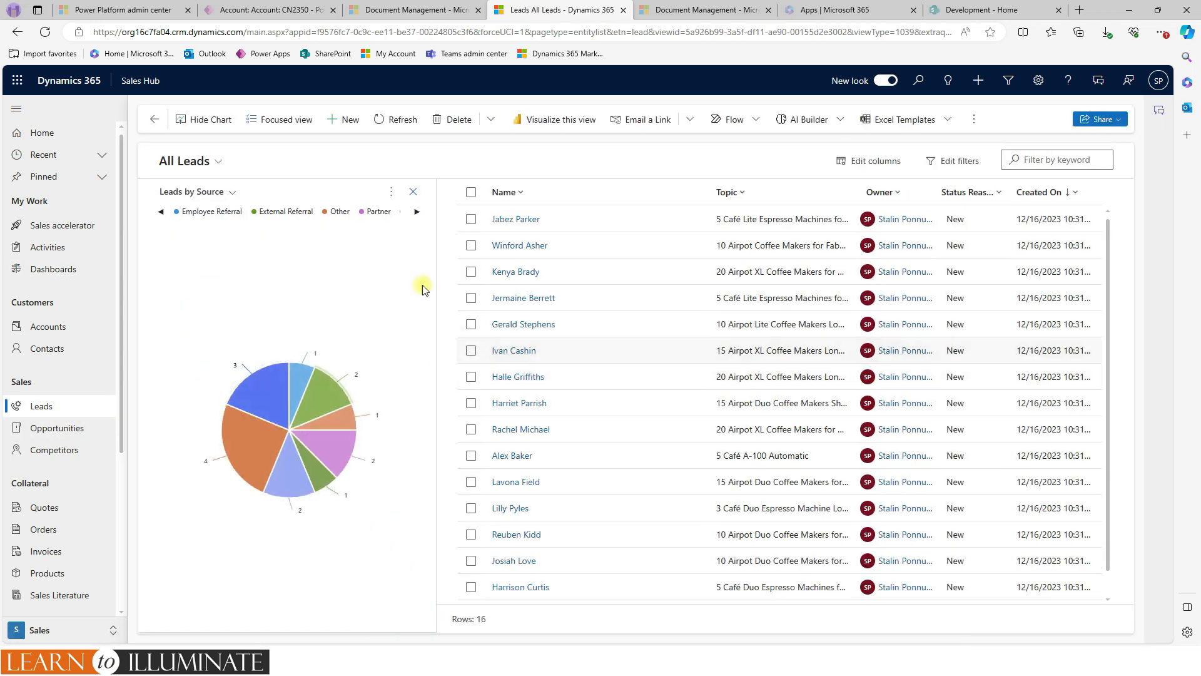
Step: Move the Leads by Source chart to the right of the All Leads records and back to their left
click(392, 194)
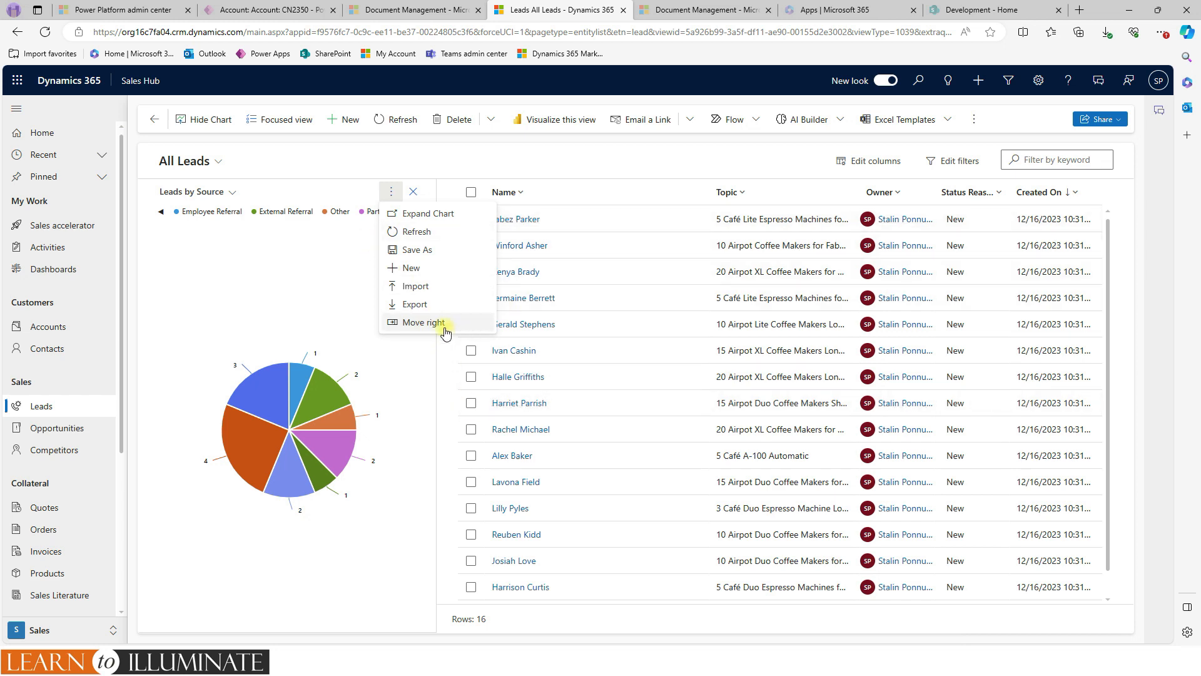
click(417, 327)
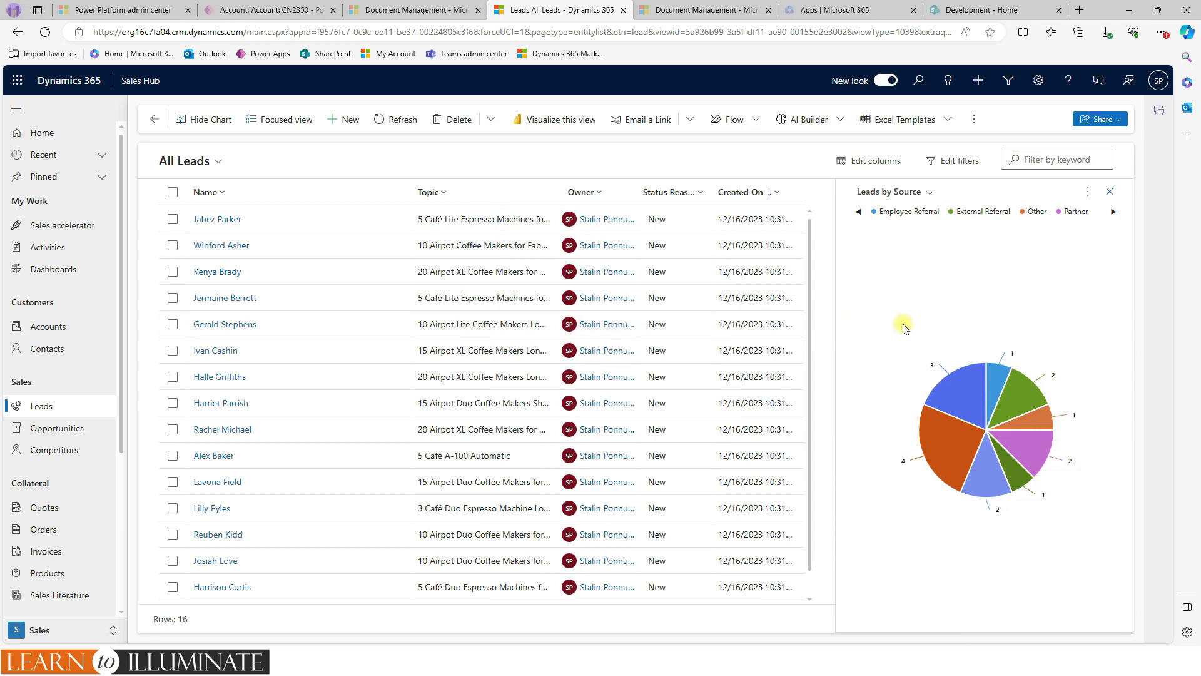
click(1088, 192)
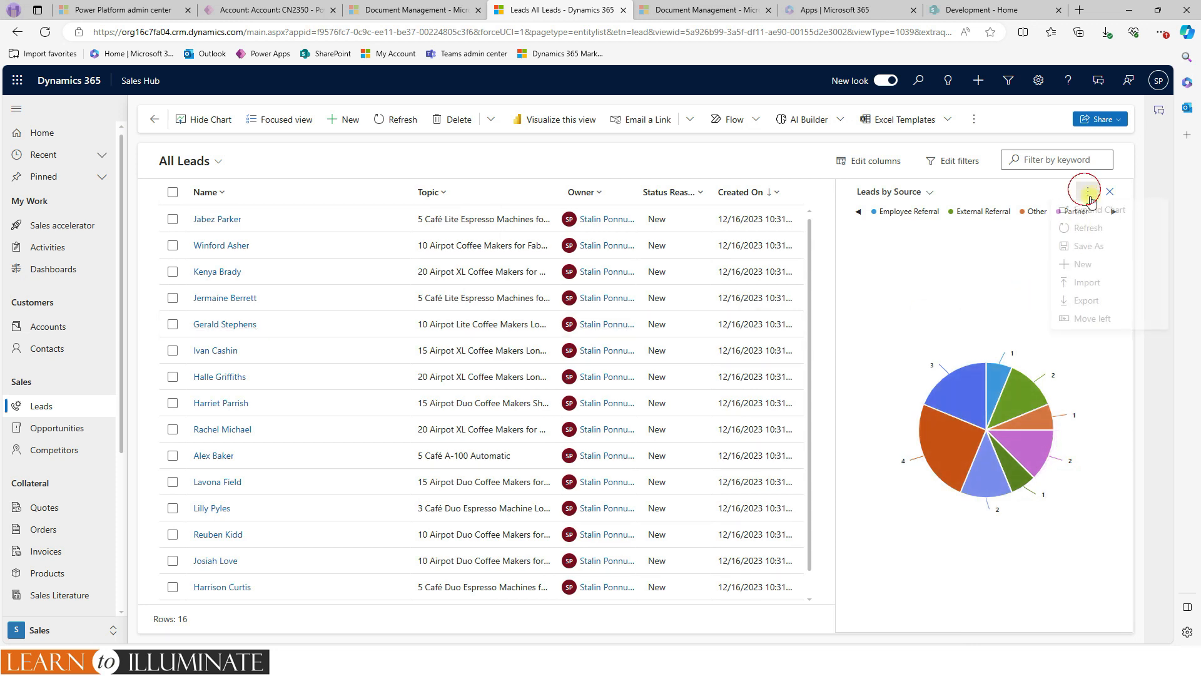
click(1084, 323)
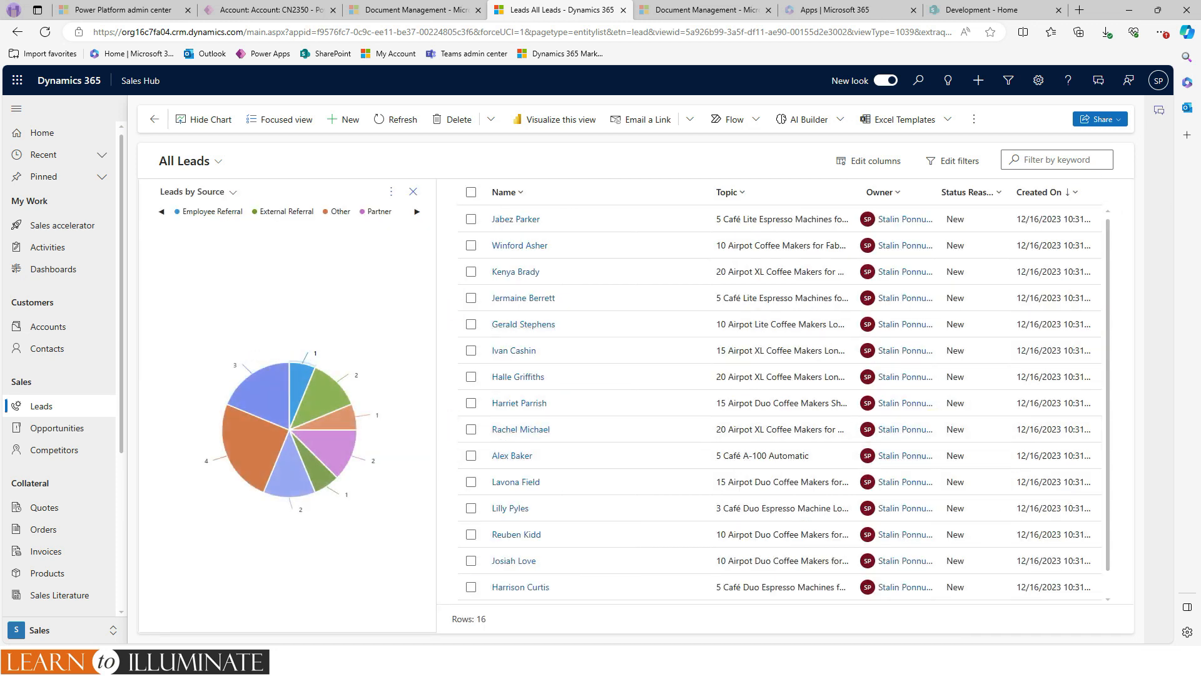